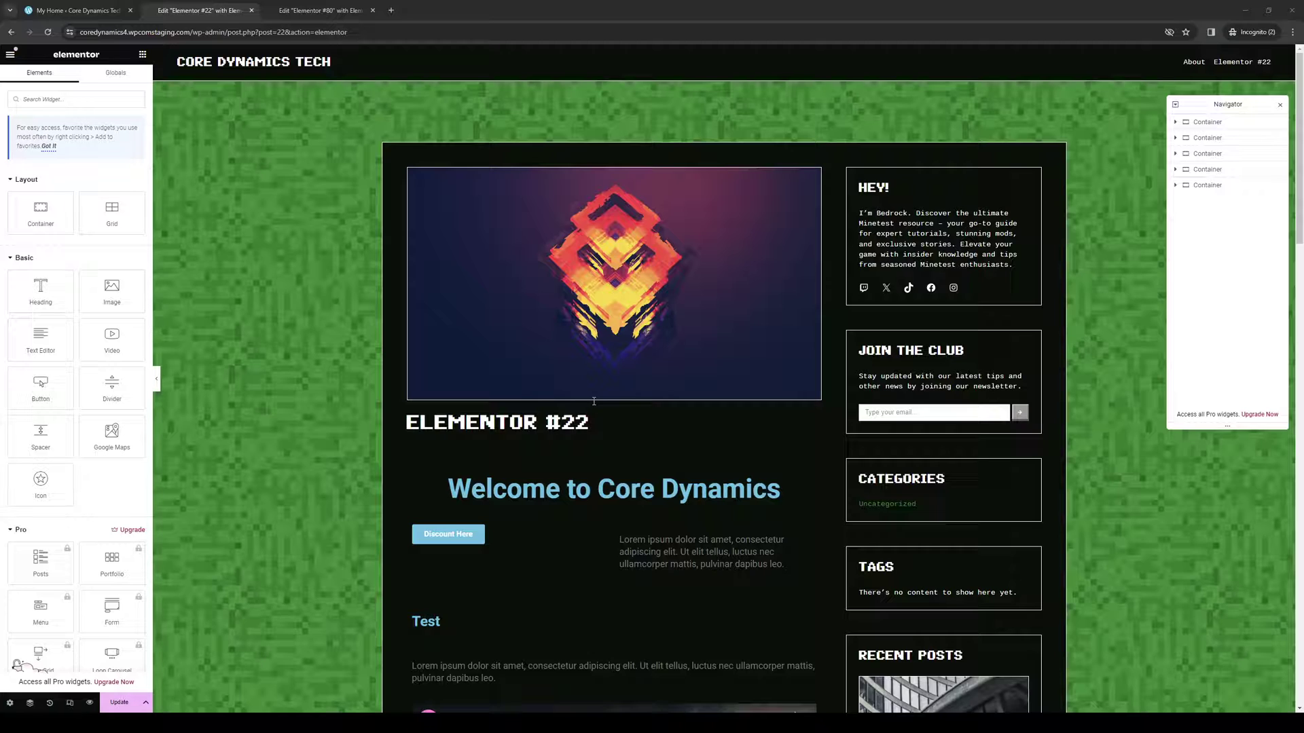
# - Switch to the WordPress.com My Home dashboard for Core Dynamics Tech and look it over
pyautogui.click(75, 10)
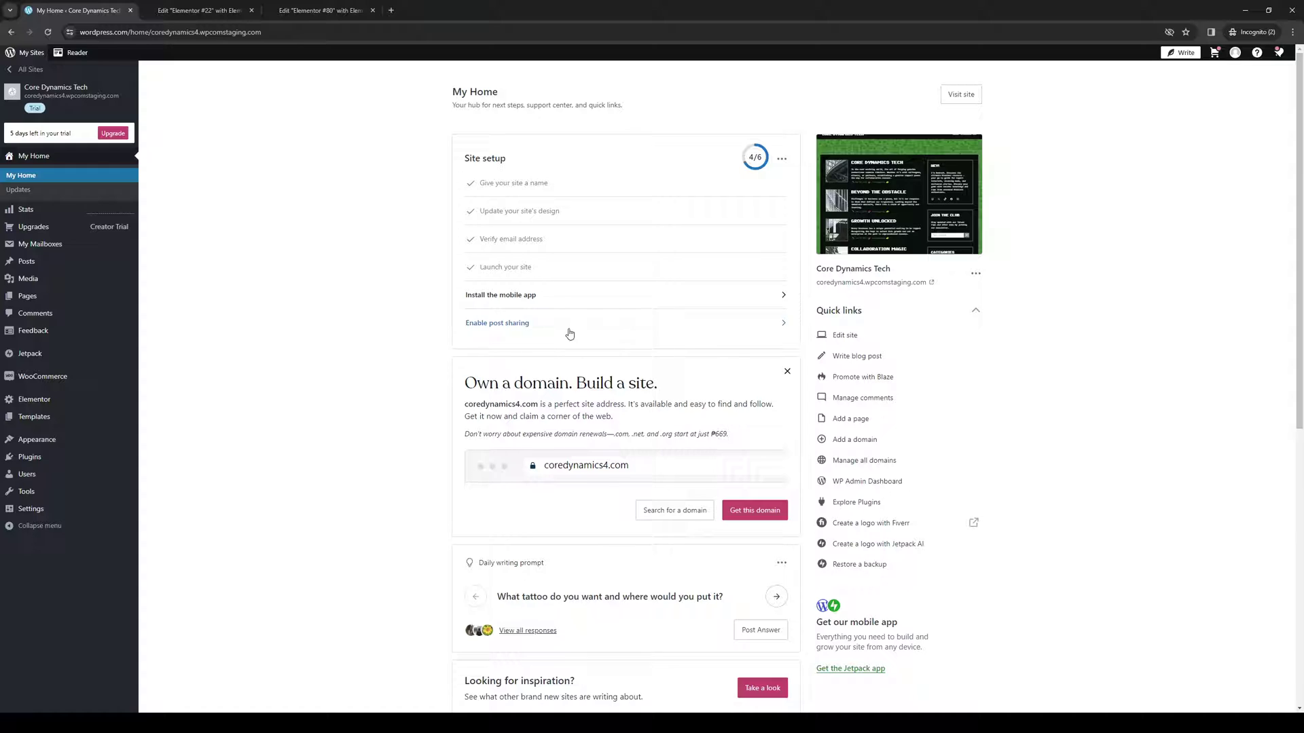
pyautogui.scroll(-4, 486, 345)
pyautogui.scroll(4, 336, 355)
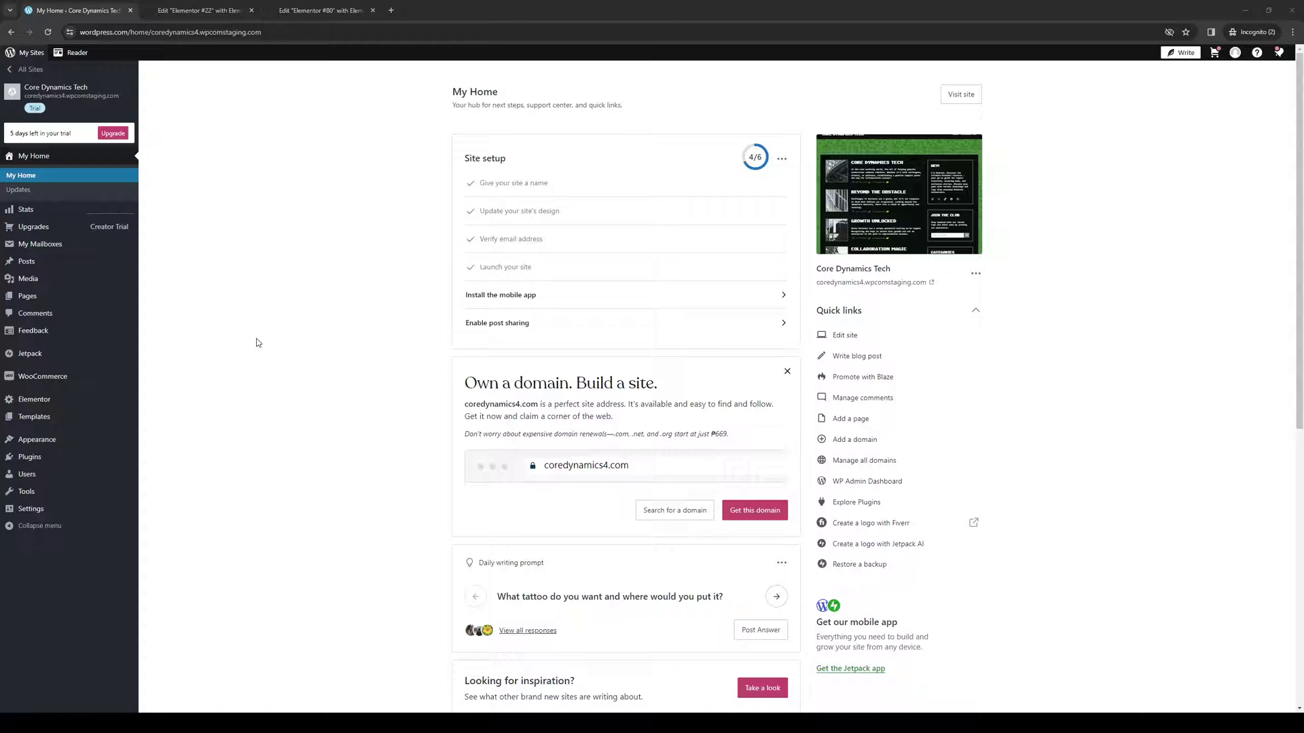
pyautogui.click(237, 330)
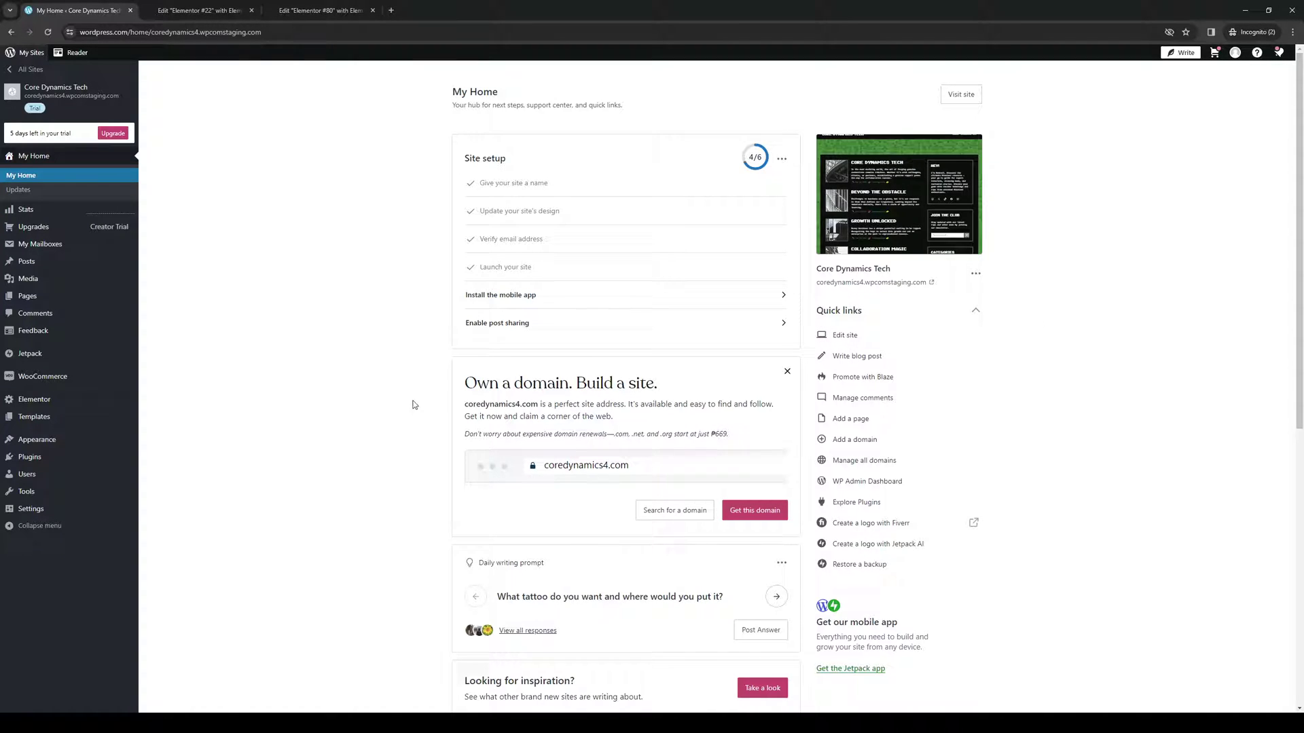
pyautogui.moveTo(90, 443)
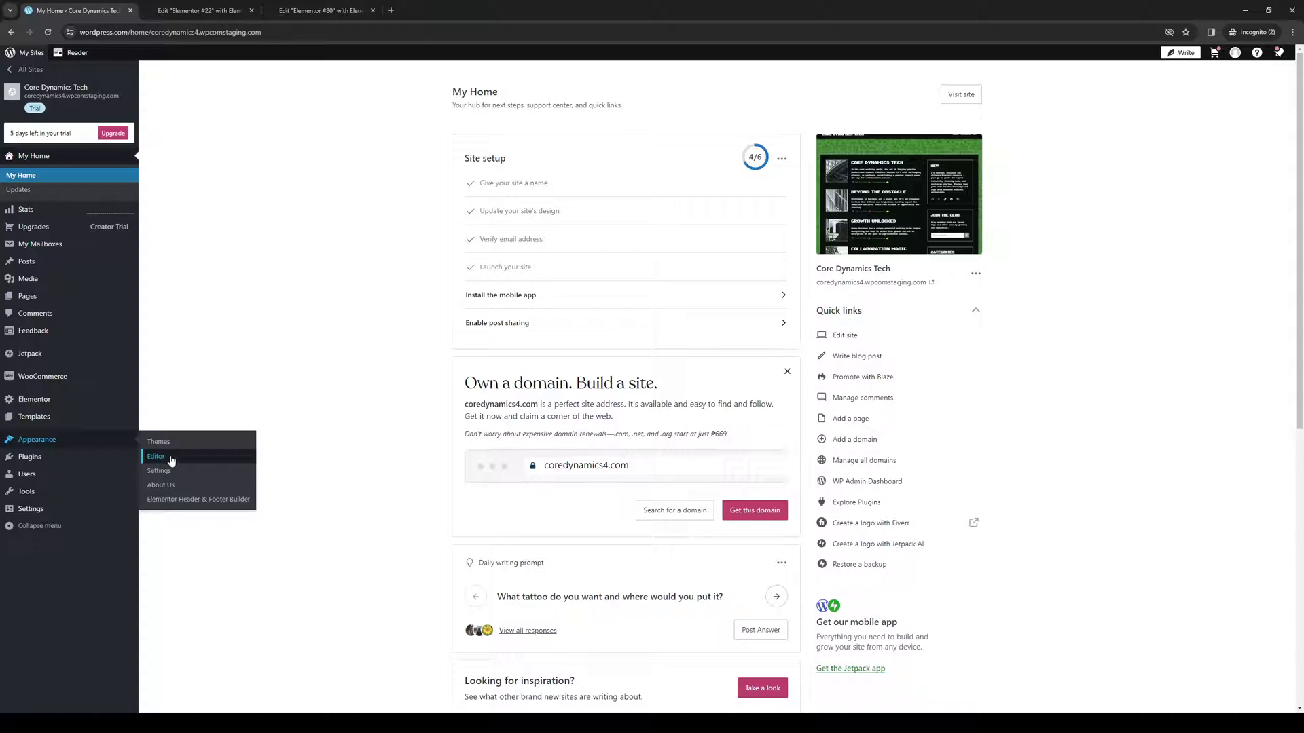
pyautogui.moveTo(53, 300)
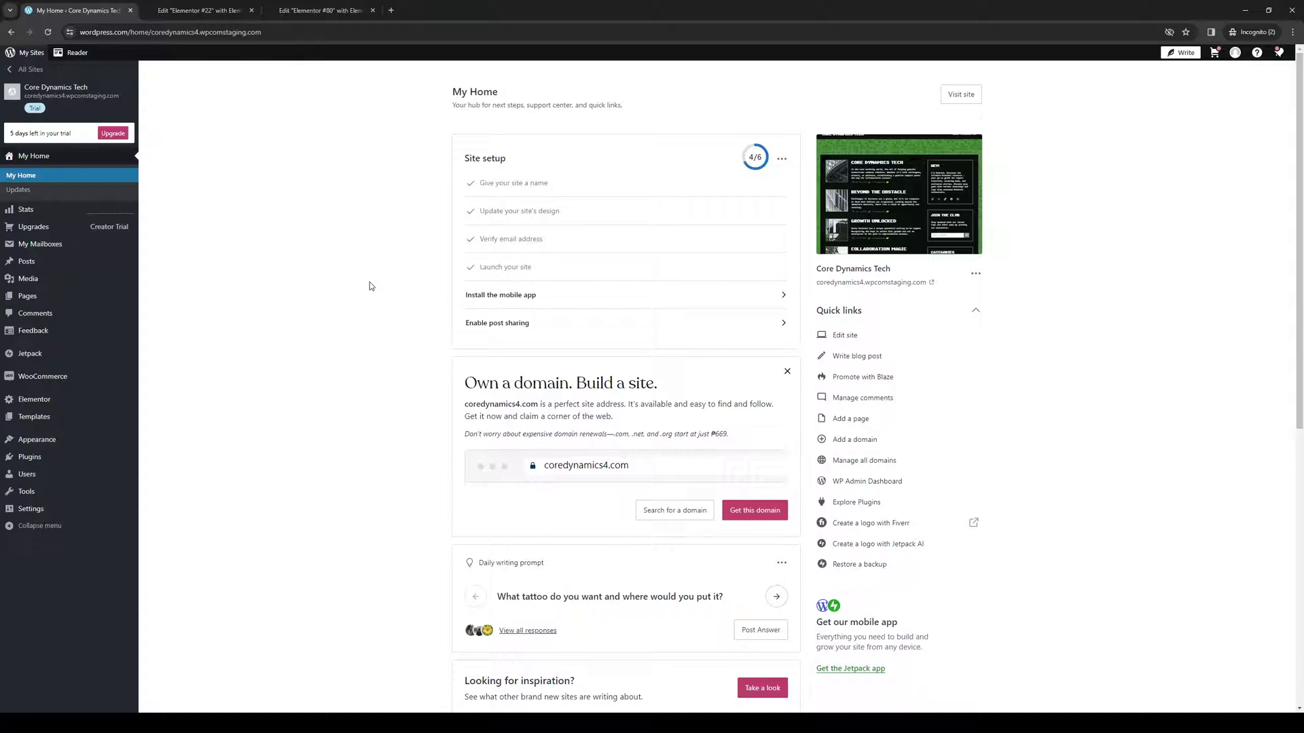
# - Back in the Elementor #22 editor, delete the container holding the lone image
pyautogui.click(217, 13)
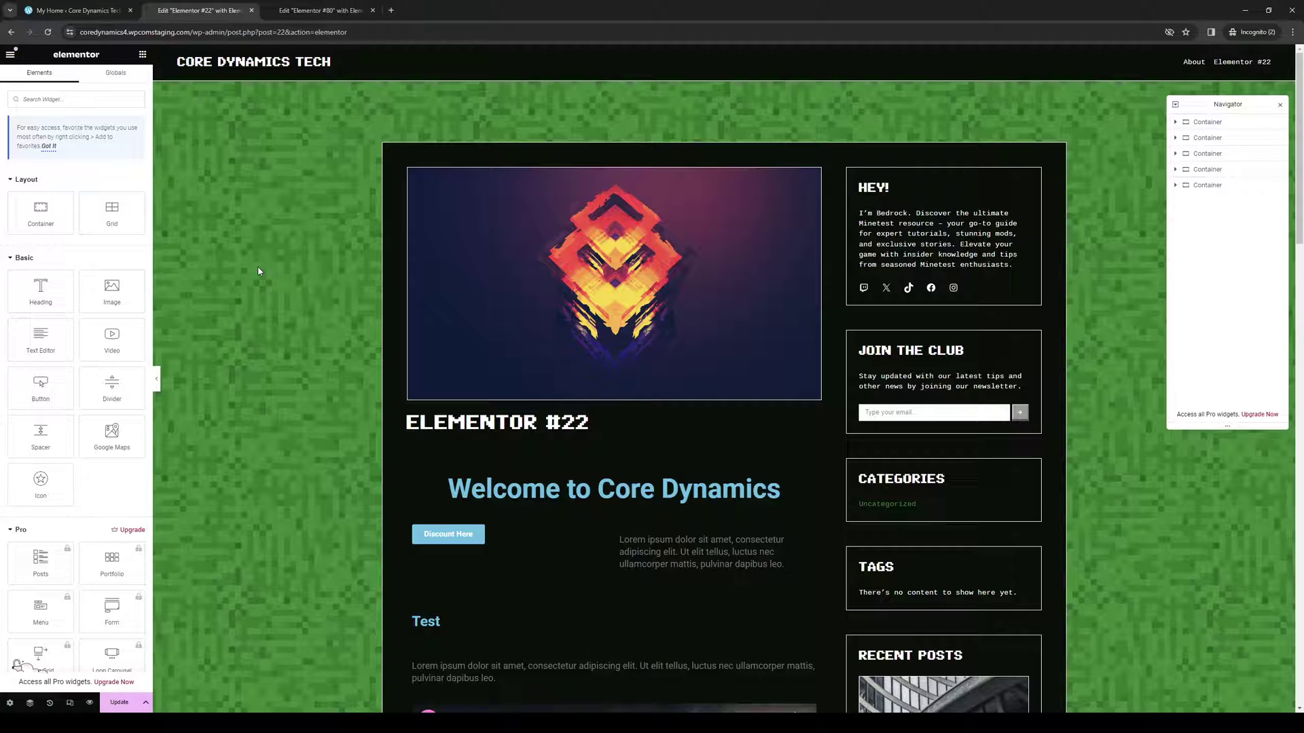
pyautogui.scroll(-3, 609, 475)
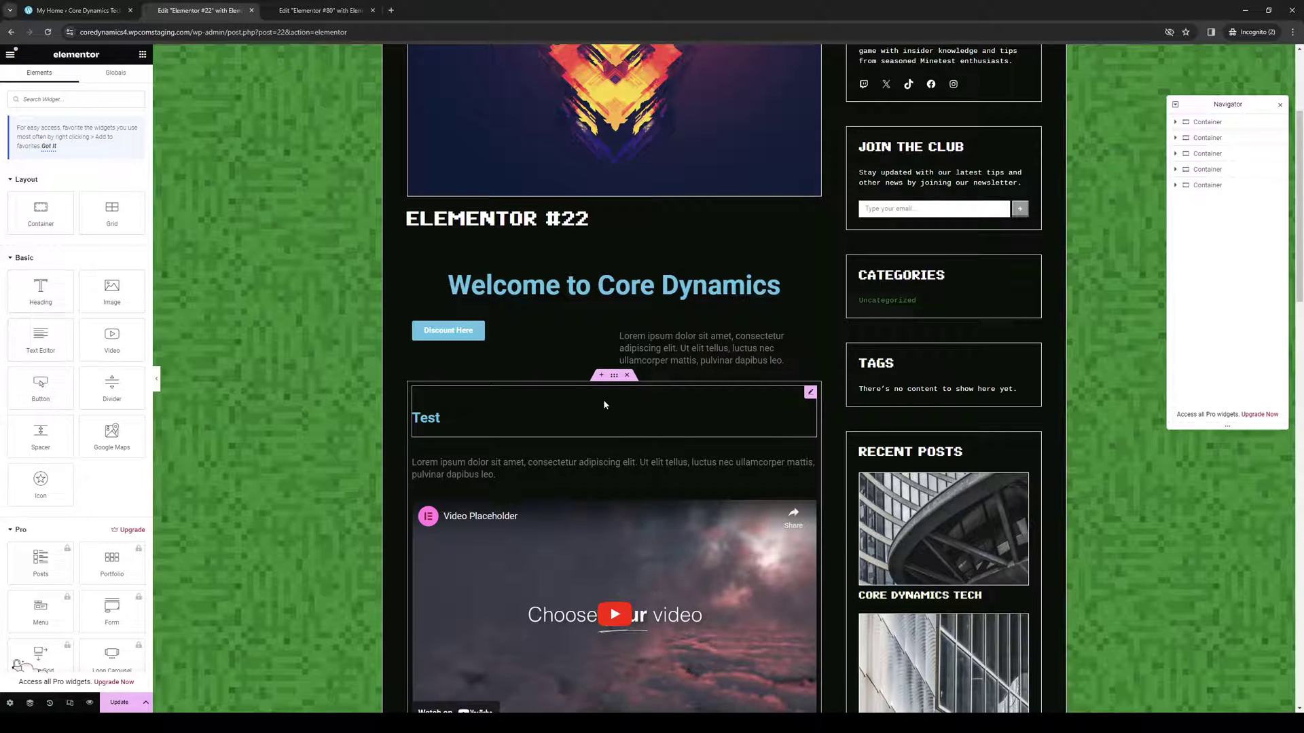
pyautogui.scroll(-7, 605, 404)
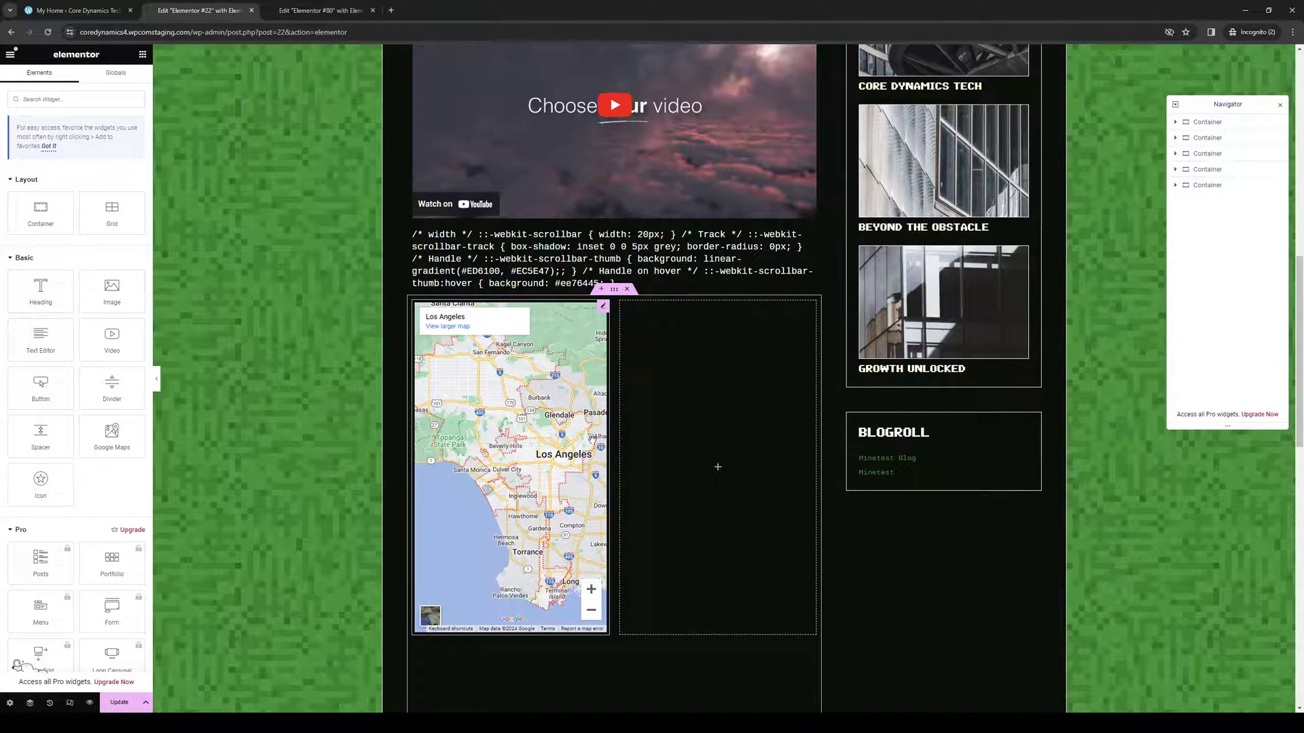
pyautogui.scroll(-7, 664, 381)
pyautogui.scroll(-4, 694, 432)
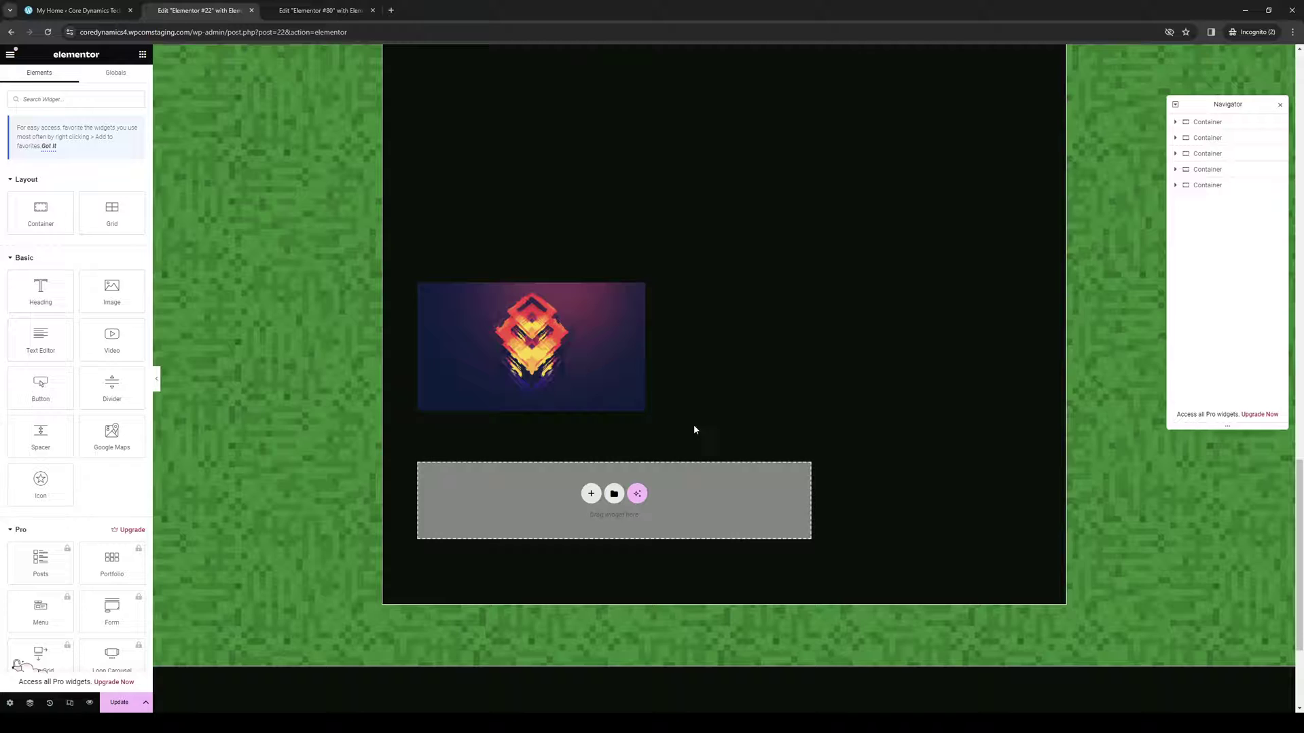
pyautogui.scroll(2, 652, 431)
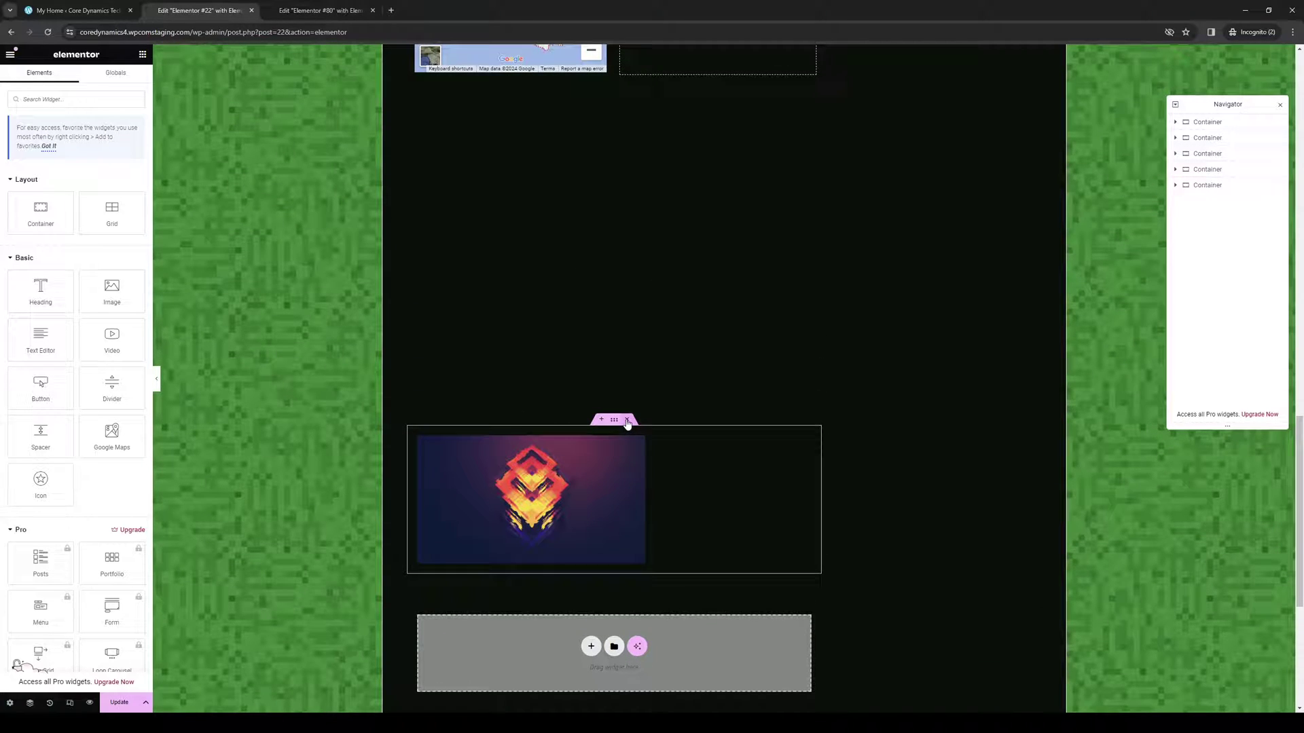
pyautogui.click(627, 420)
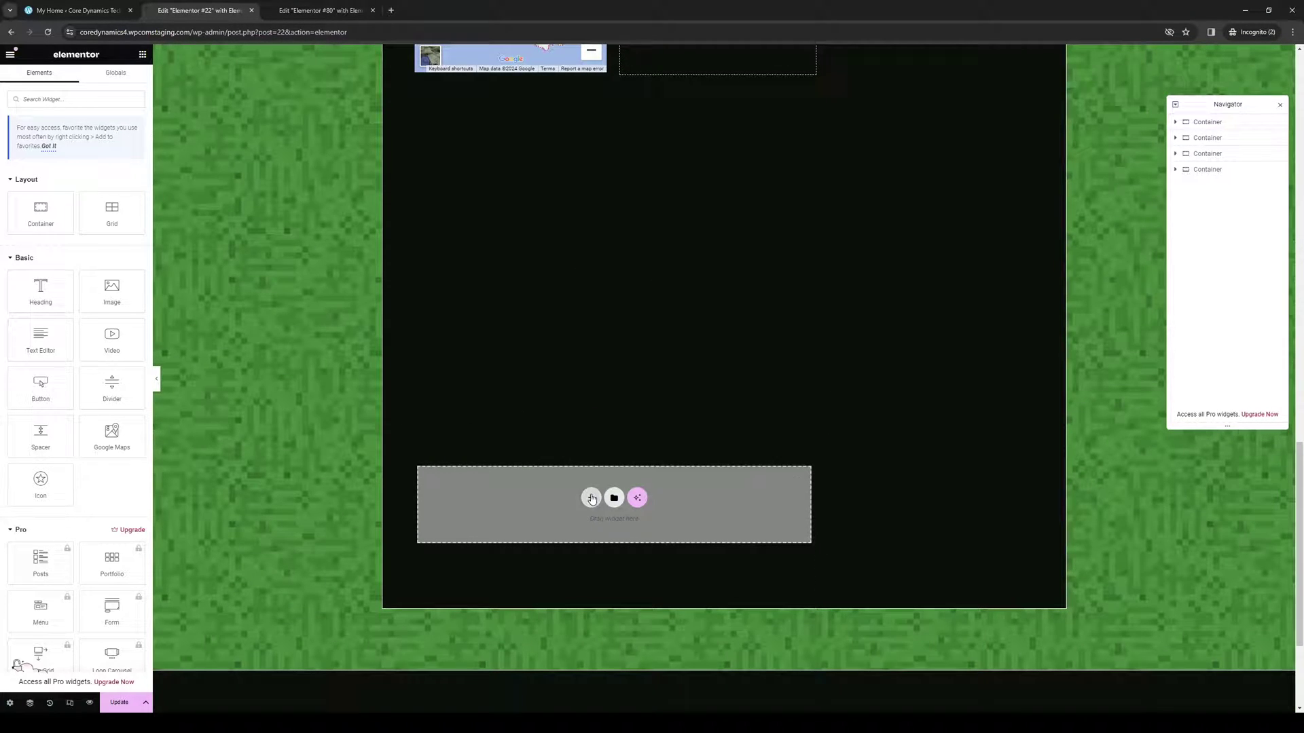
# - Add a new Flexbox container with a two equal columns structure
pyautogui.click(590, 498)
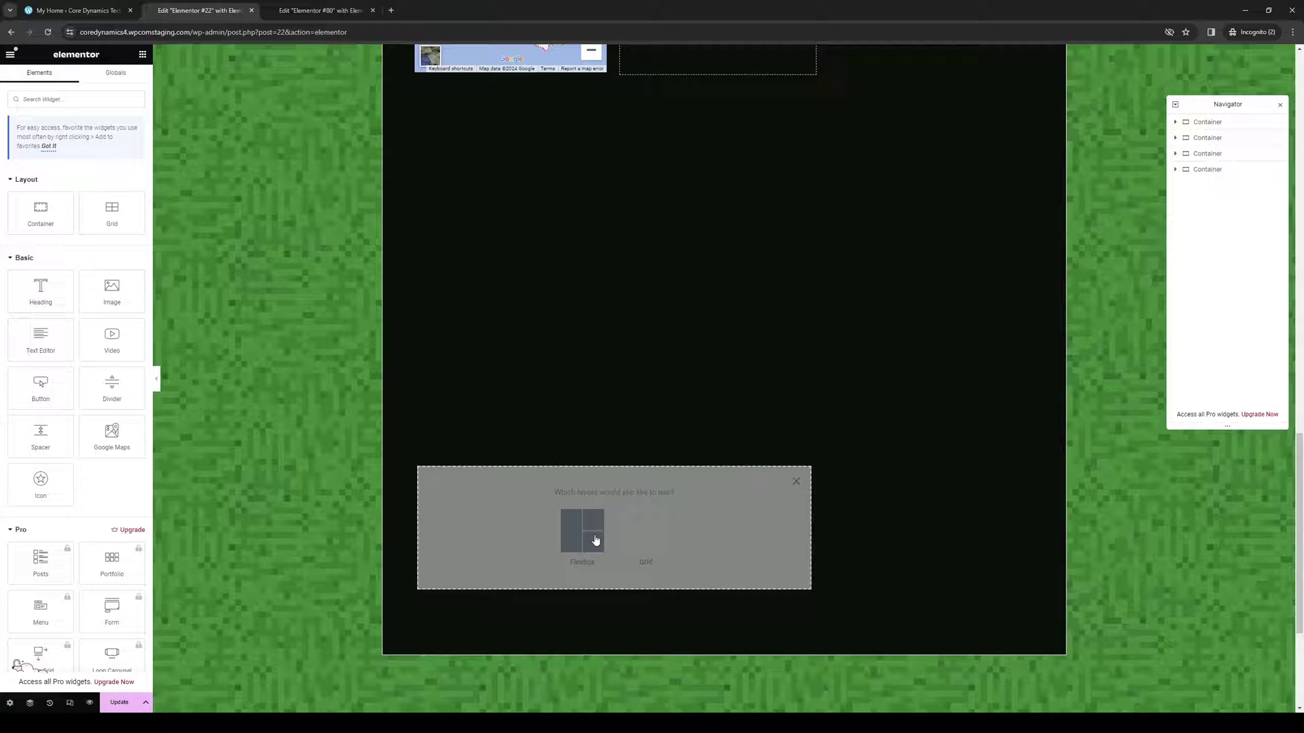
pyautogui.click(588, 533)
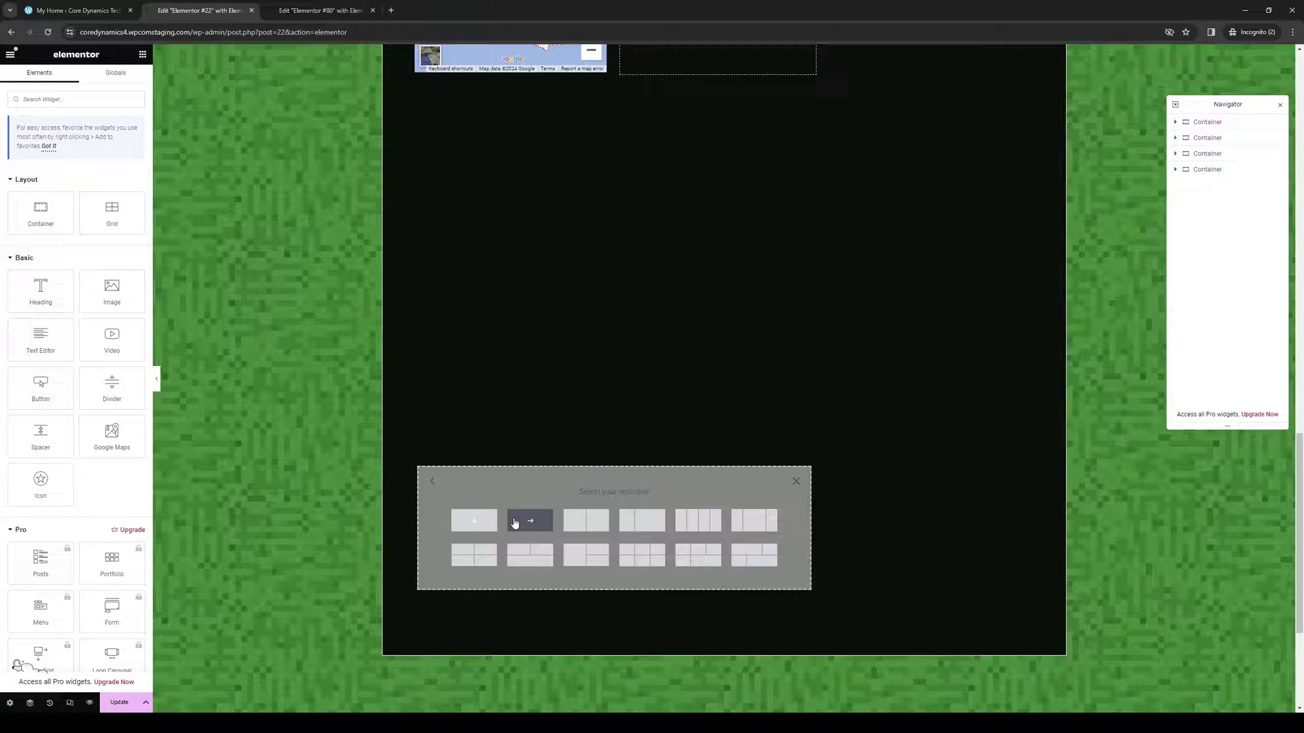
pyautogui.click(597, 523)
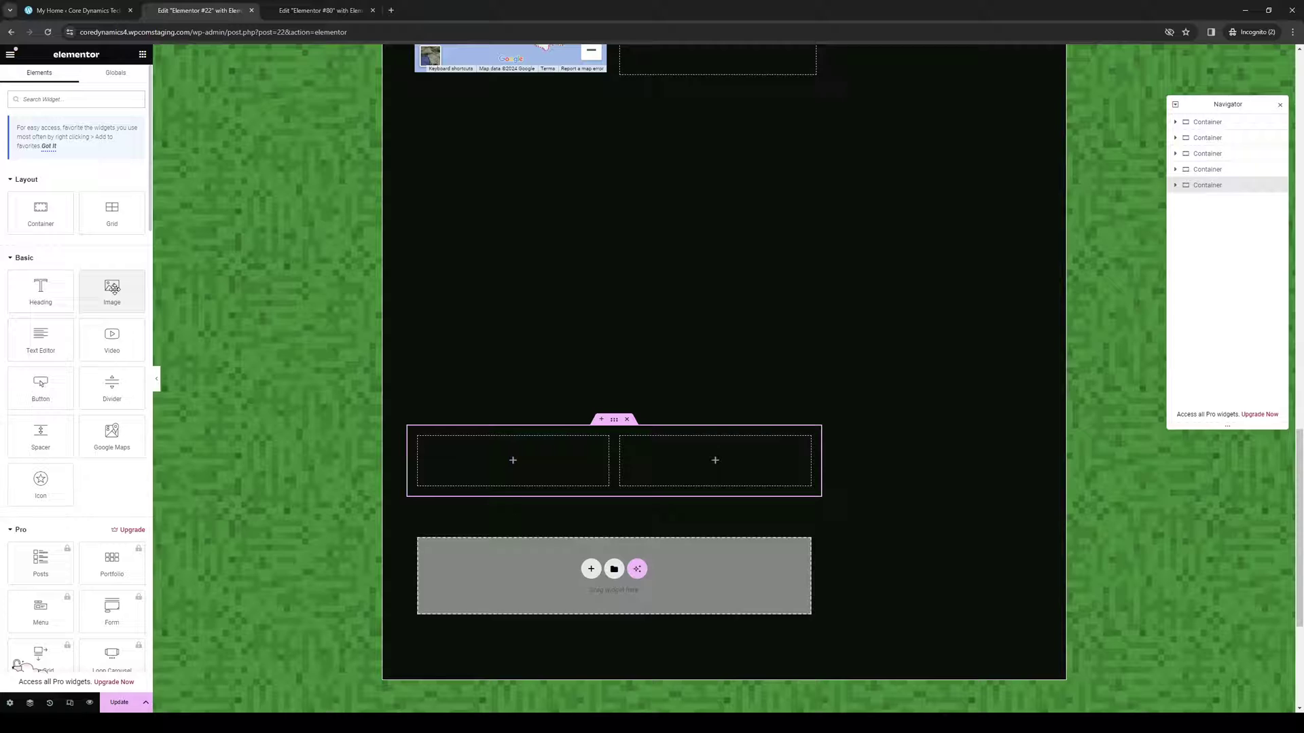
# - Put an Image widget in the left column showing the second polygon artwork image
pyautogui.moveTo(114, 291); pyautogui.dragTo(523, 461)
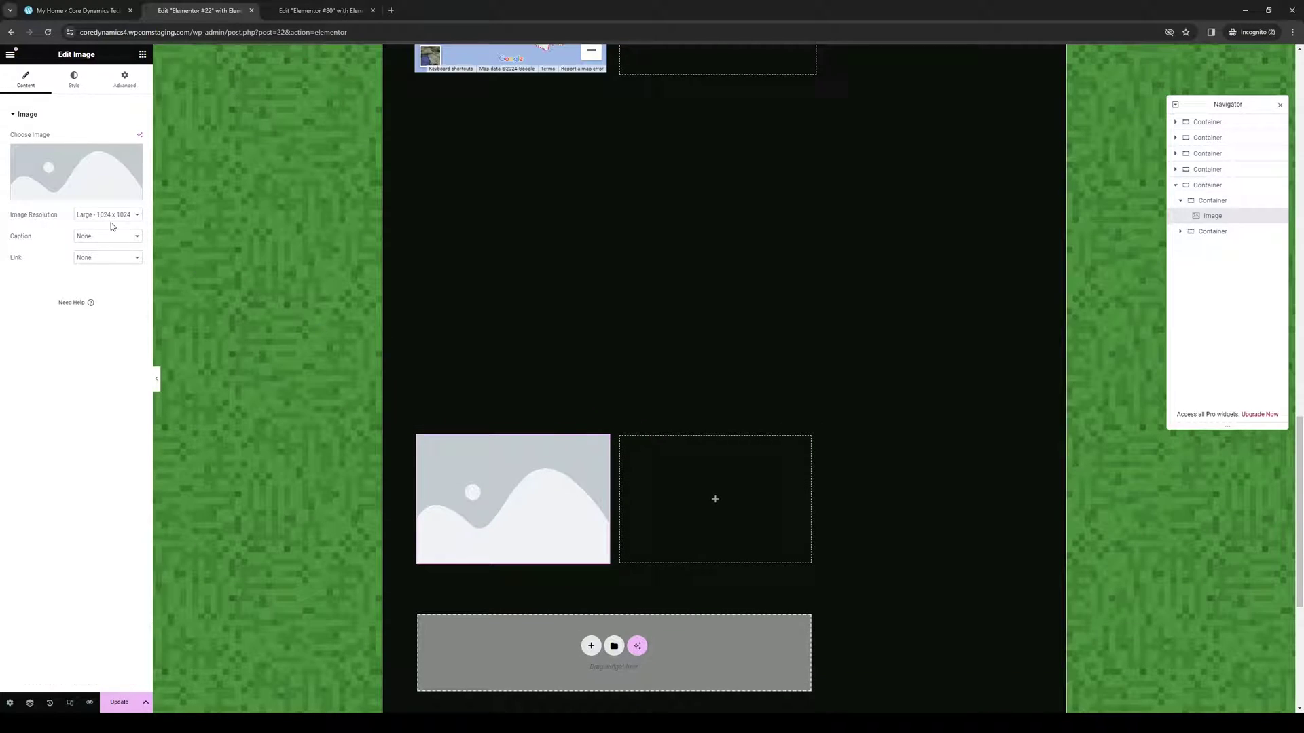
pyautogui.moveTo(70, 184)
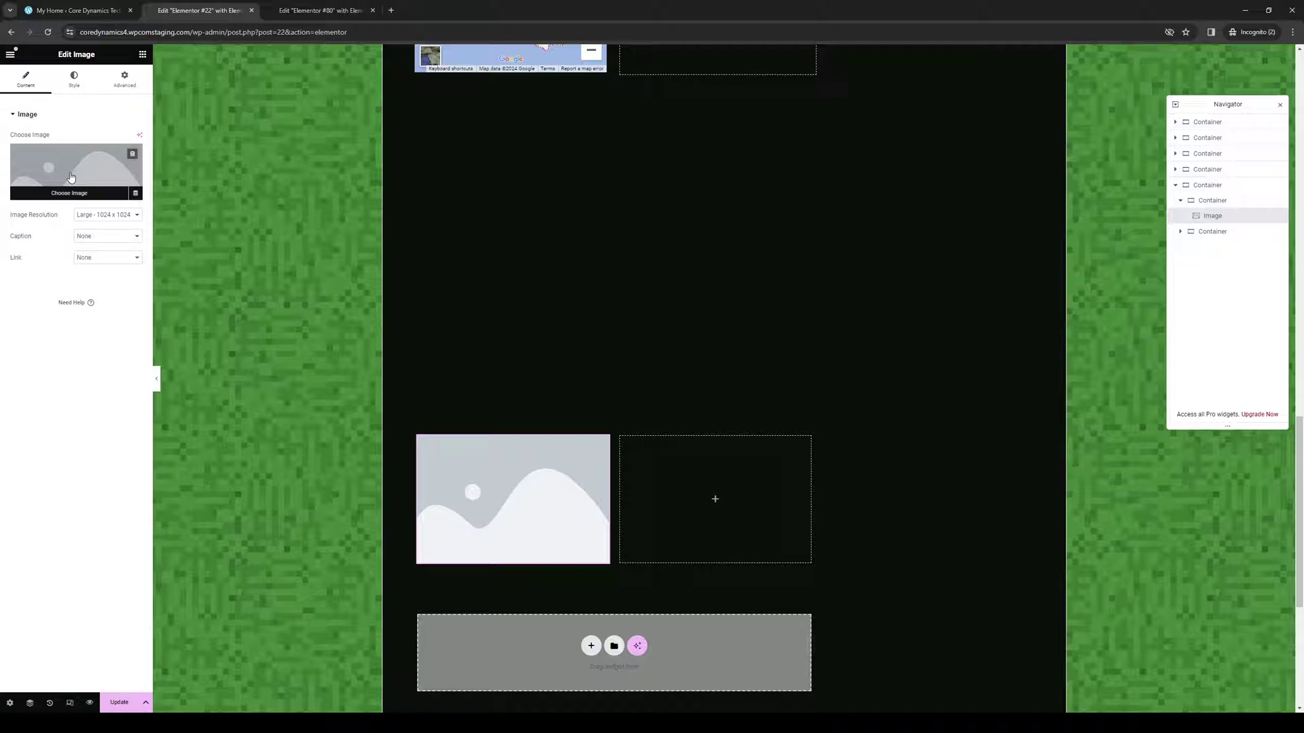
pyautogui.click(71, 176)
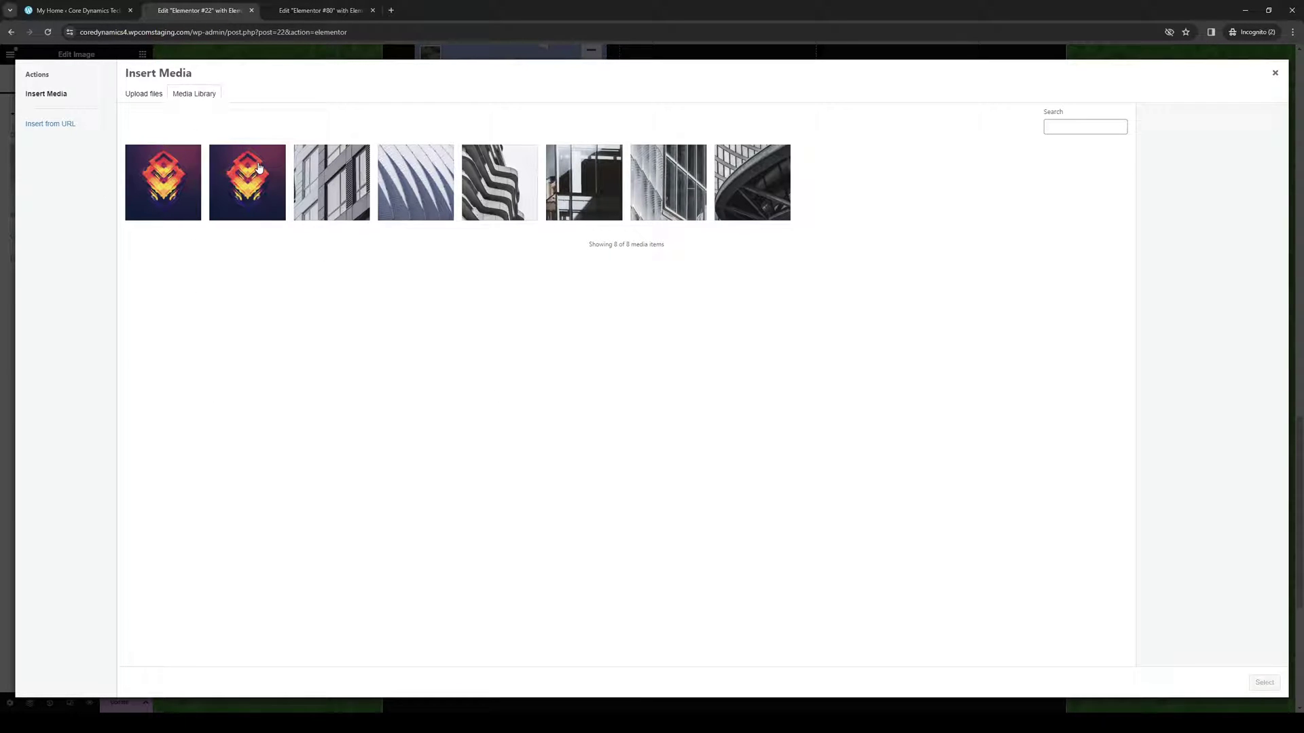
pyautogui.click(175, 185)
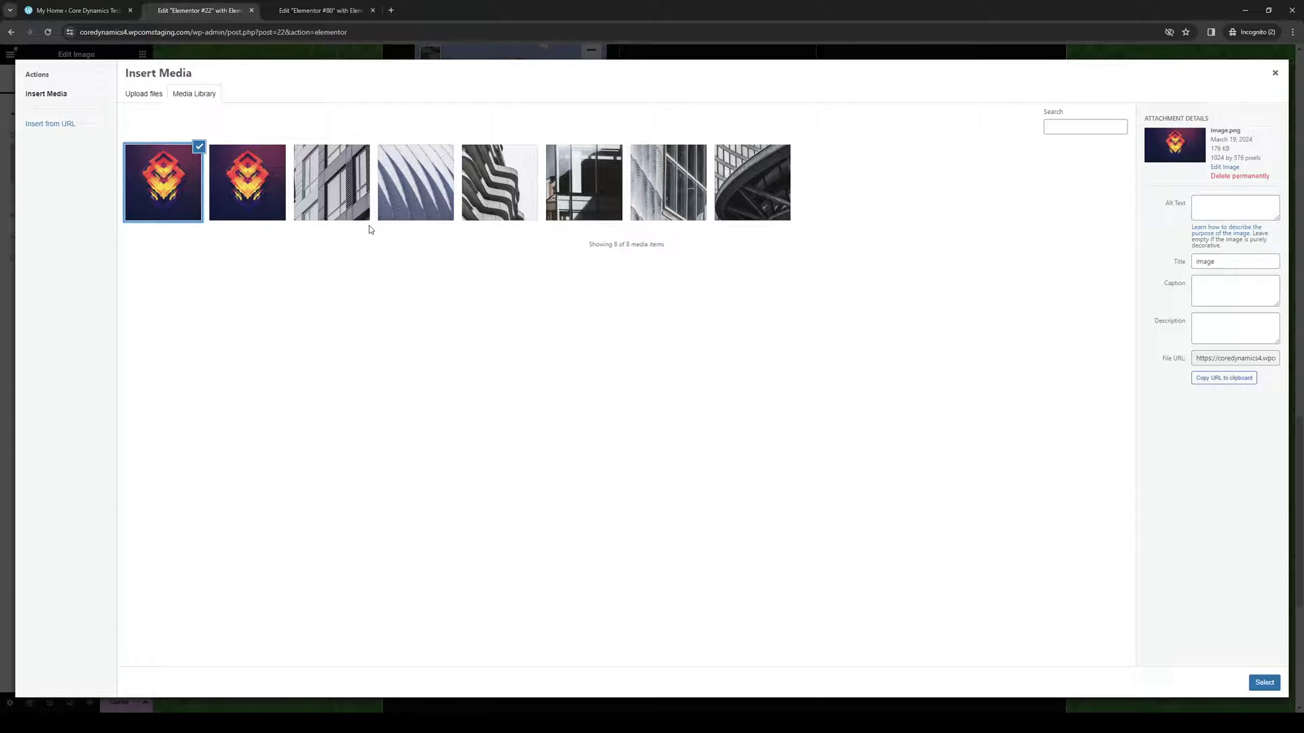
pyautogui.click(243, 202)
pyautogui.click(154, 198)
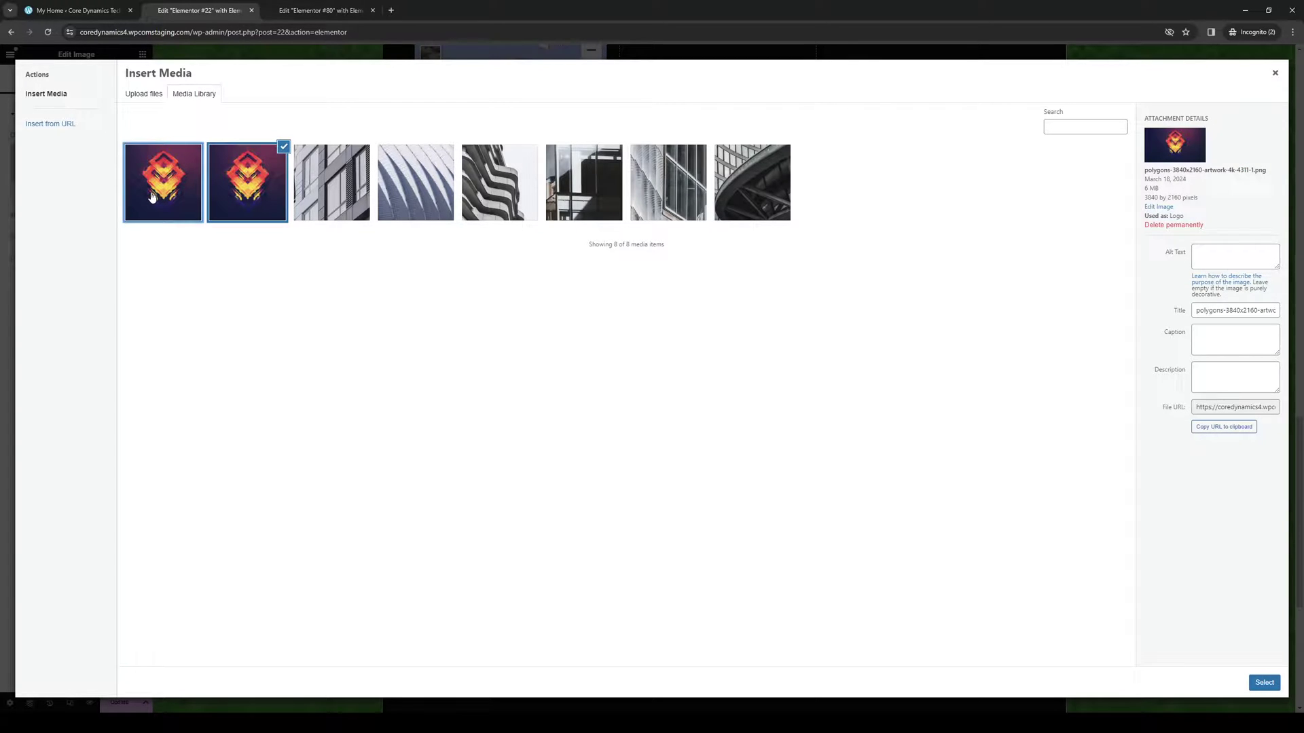
pyautogui.click(260, 204)
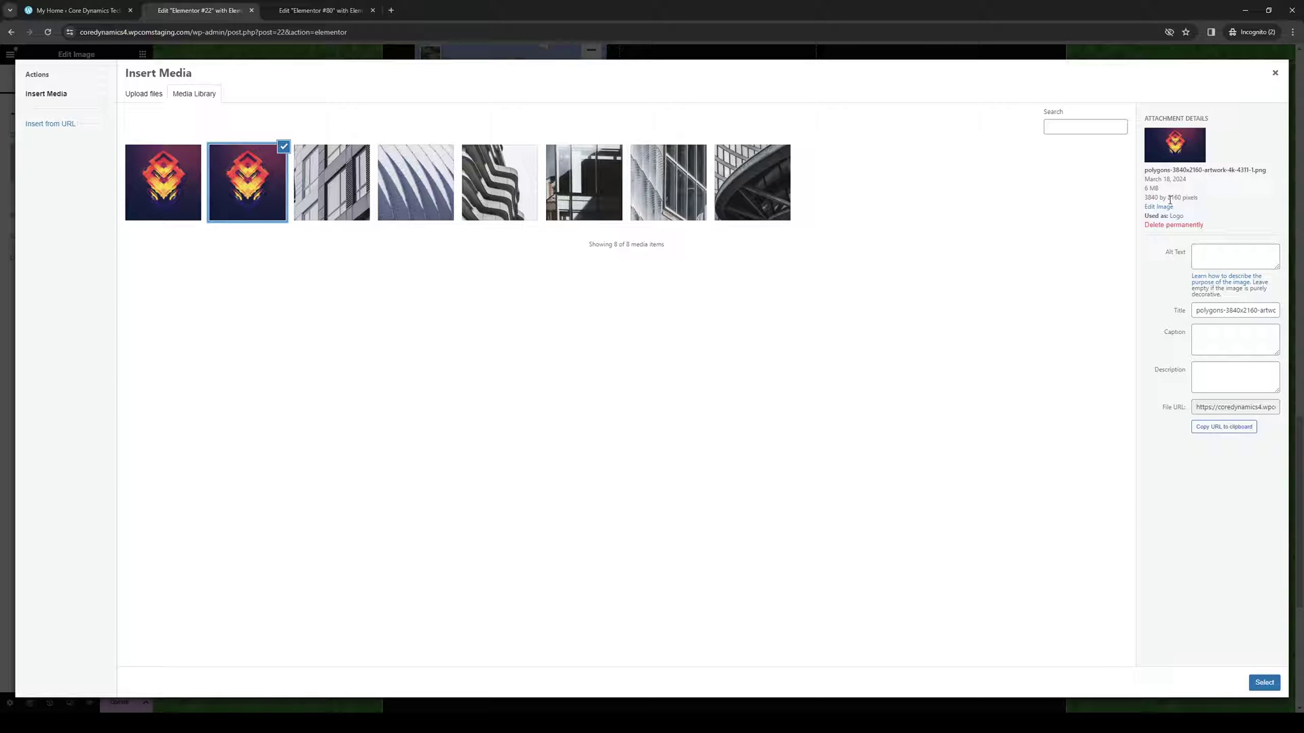
pyautogui.click(1261, 682)
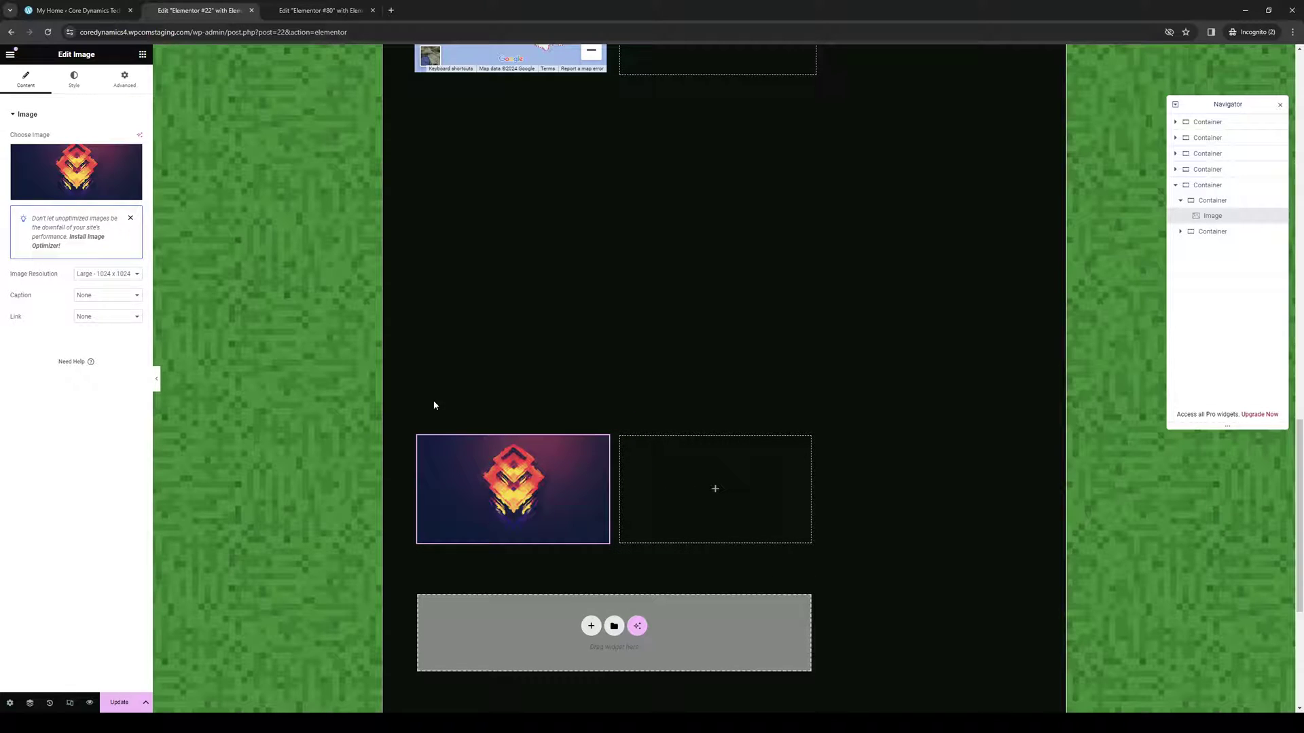
# - Add a Text Editor widget to the right column and set its typography size to 31
pyautogui.click(142, 54)
pyautogui.moveTo(68, 338); pyautogui.dragTo(689, 484)
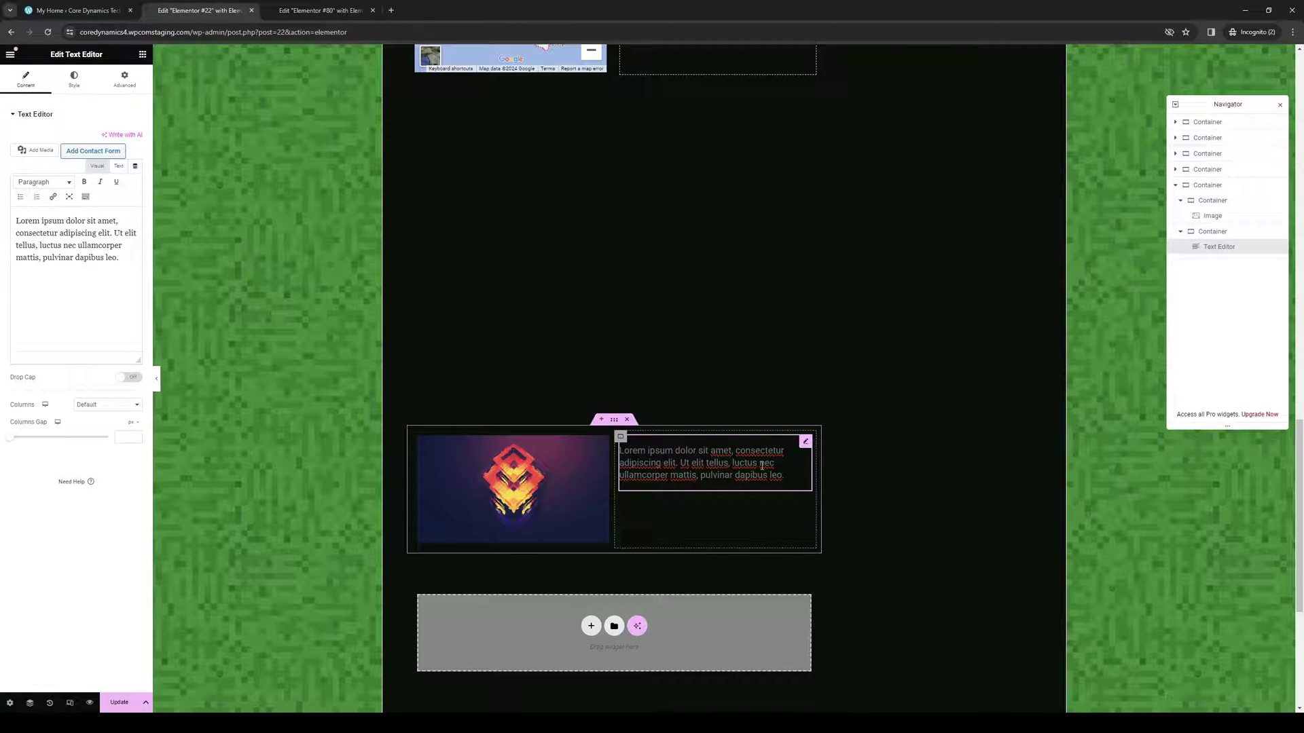
pyautogui.click(125, 80)
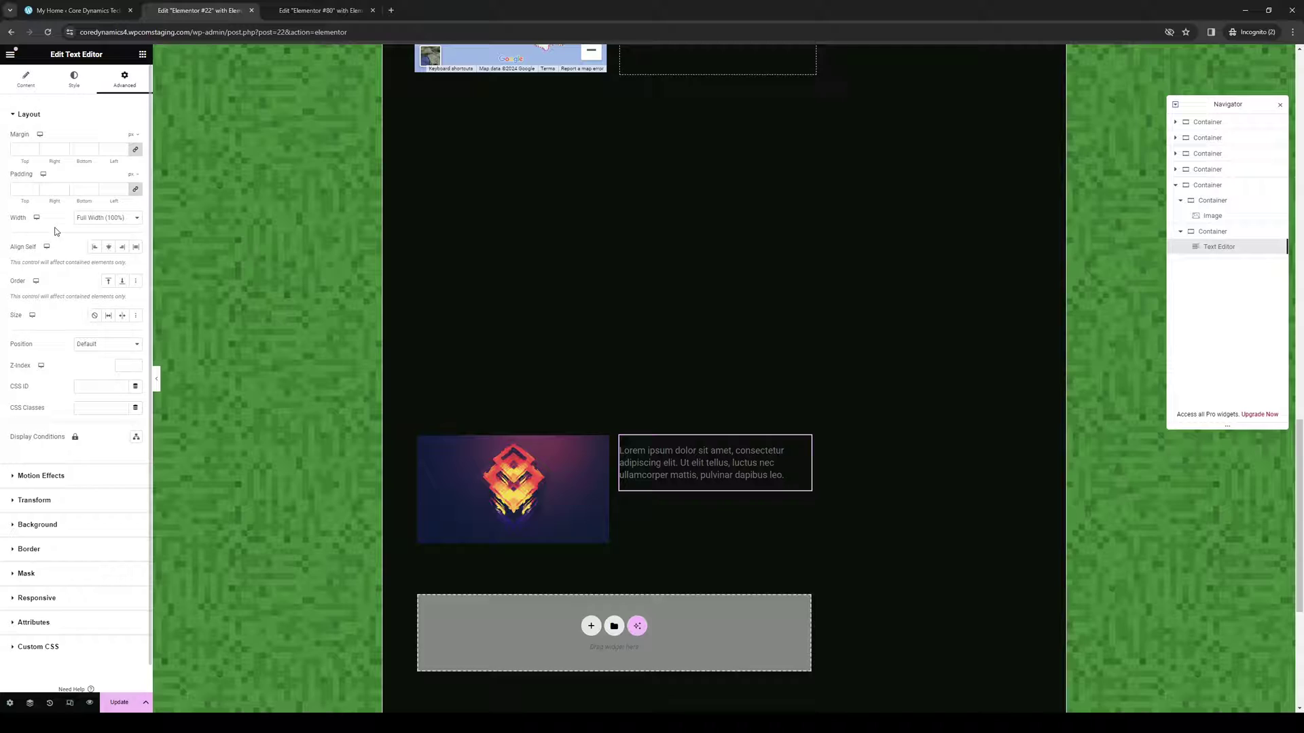
pyautogui.click(74, 80)
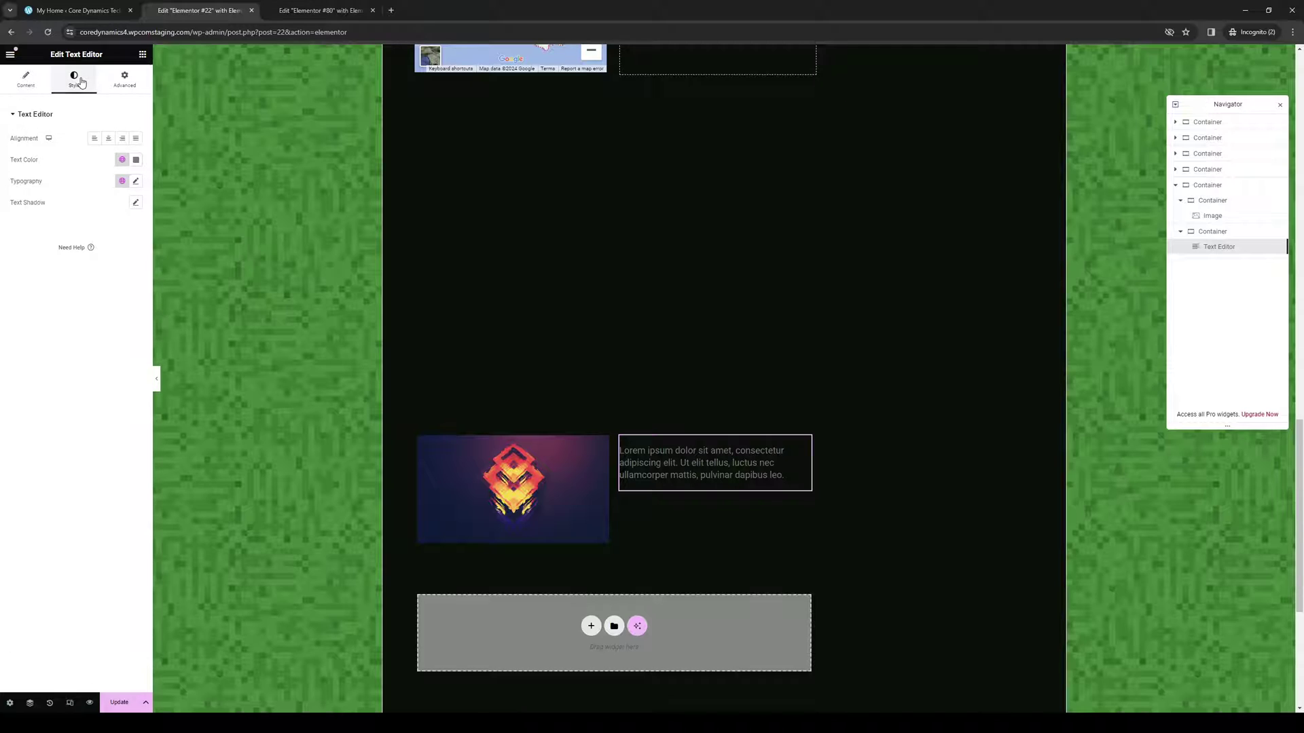
pyautogui.click(135, 181)
pyautogui.moveTo(19, 261); pyautogui.dragTo(27, 267)
pyautogui.click(74, 496)
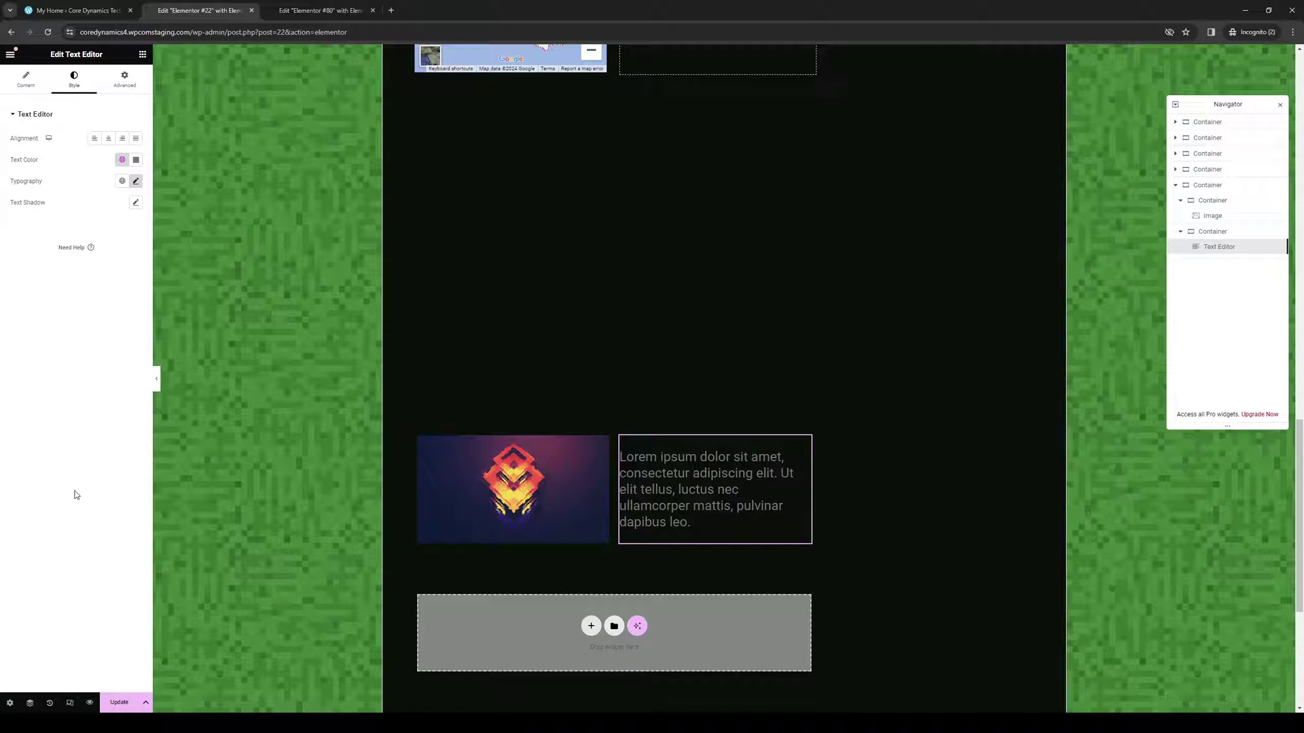
# - Give the text block a Classic background using the second polygon artwork image
pyautogui.click(122, 80)
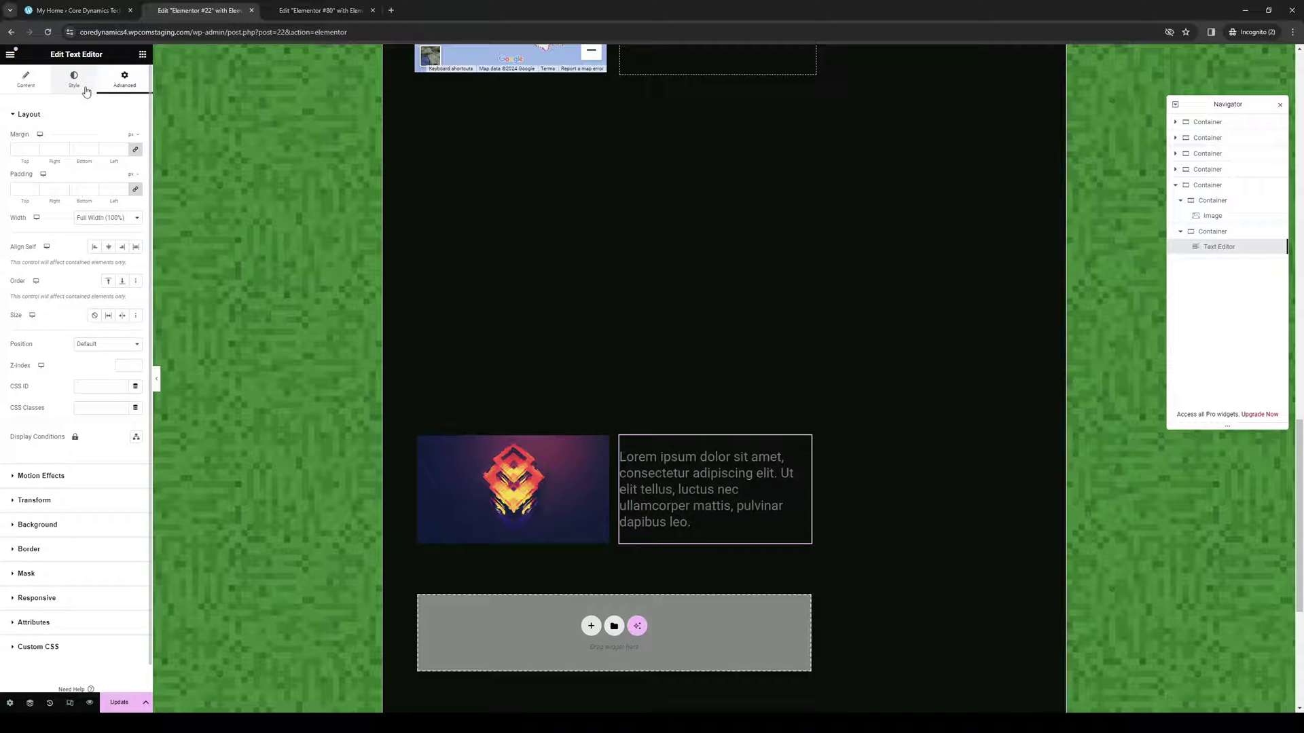
pyautogui.click(76, 524)
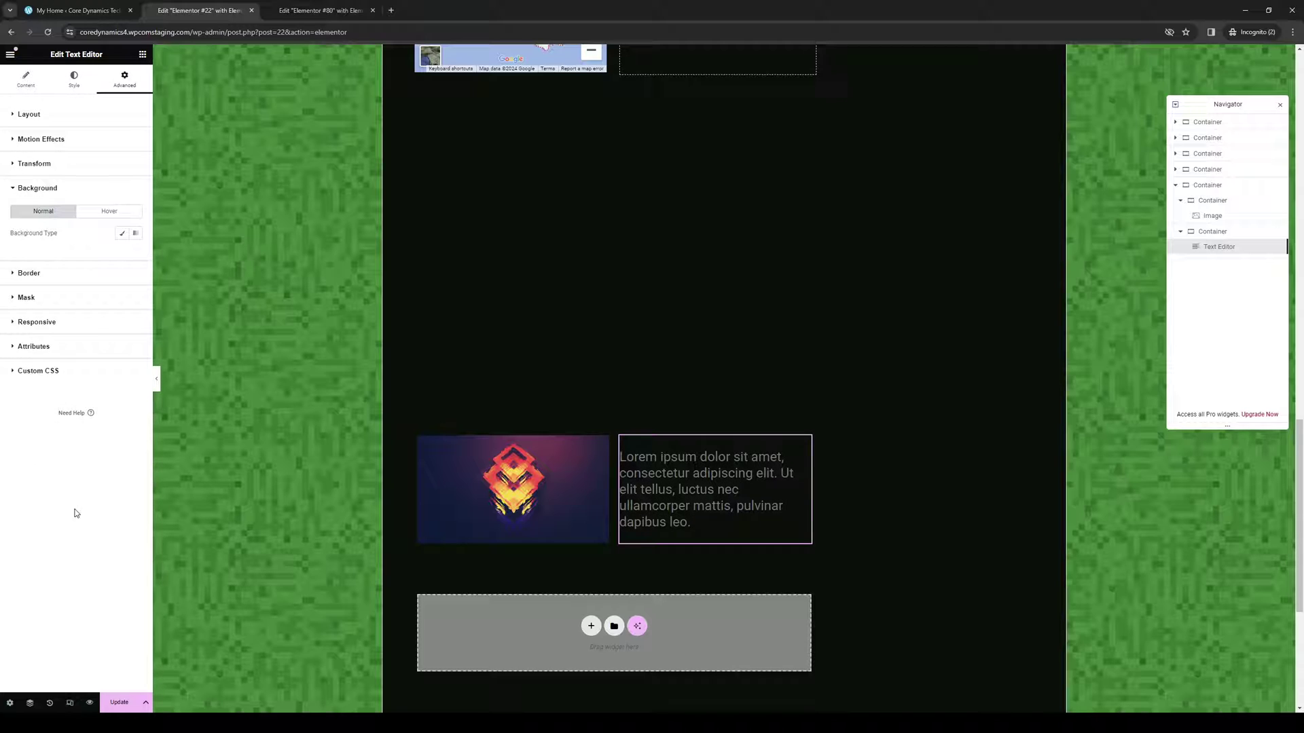
pyautogui.click(124, 236)
pyautogui.click(74, 315)
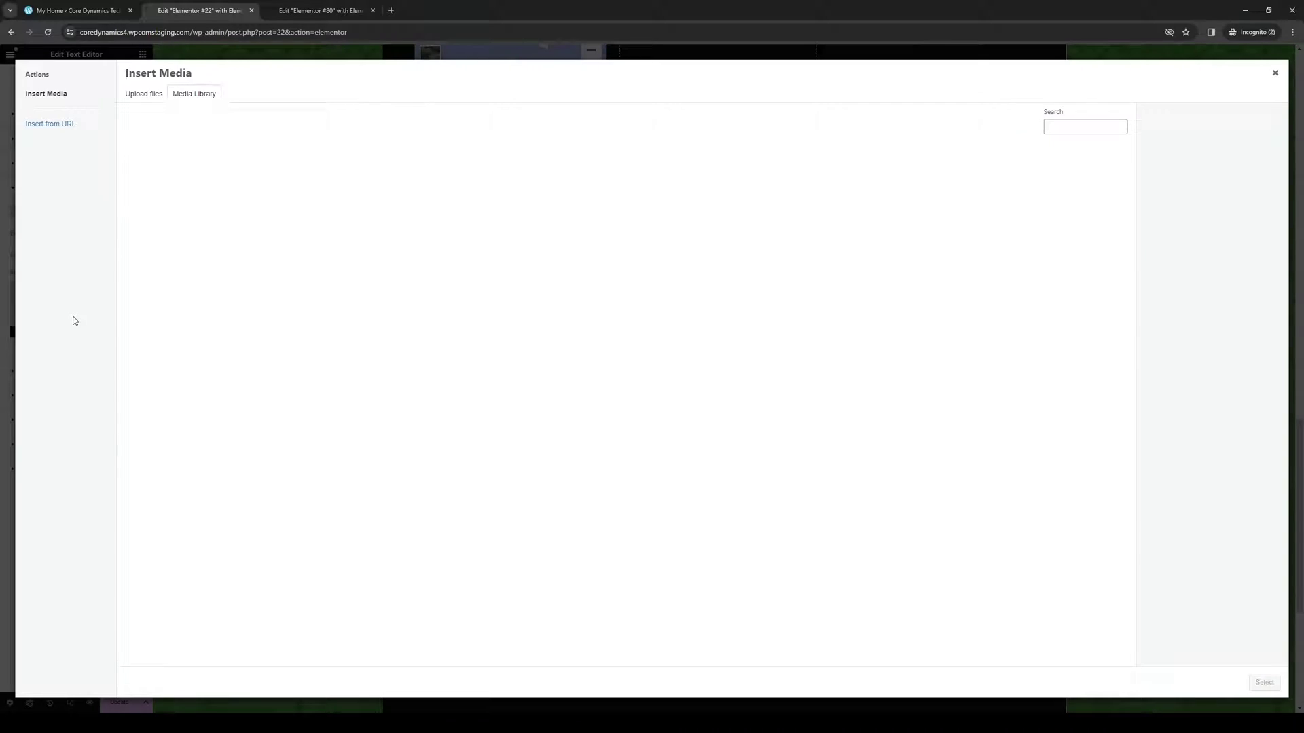
pyautogui.click(256, 177)
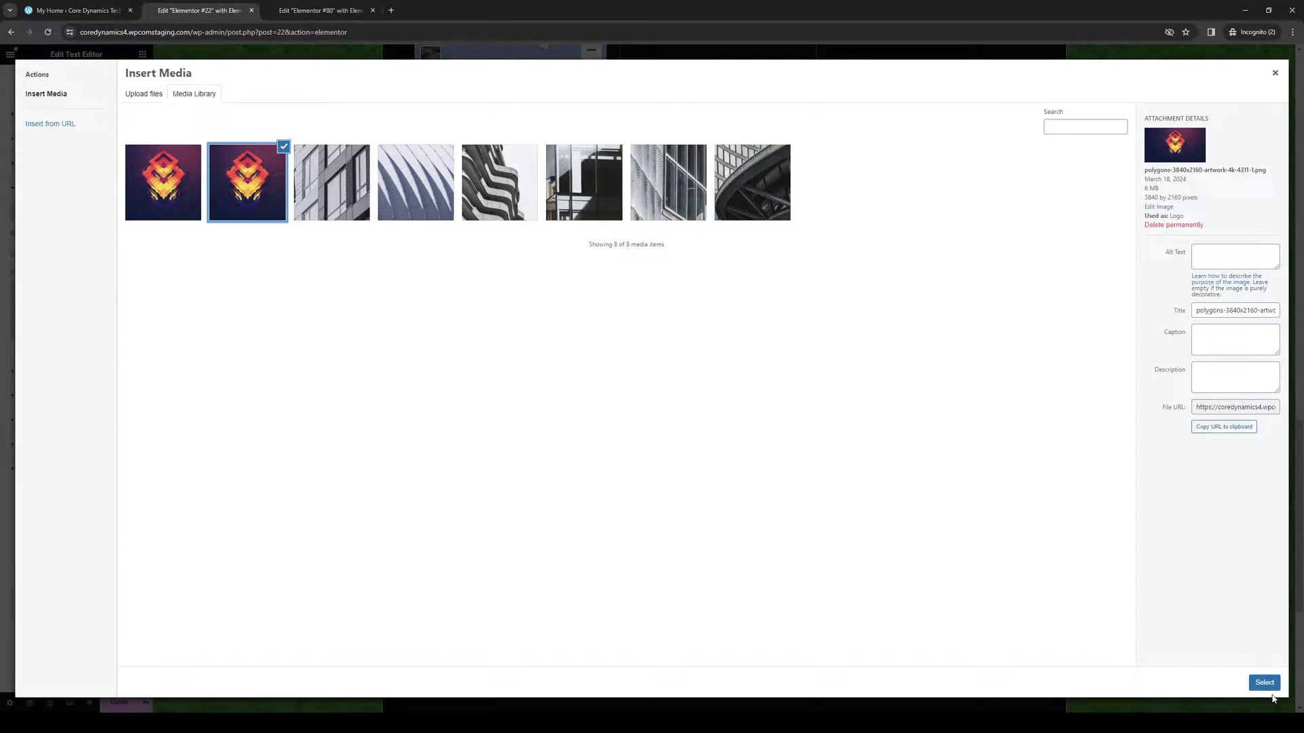
pyautogui.click(1265, 683)
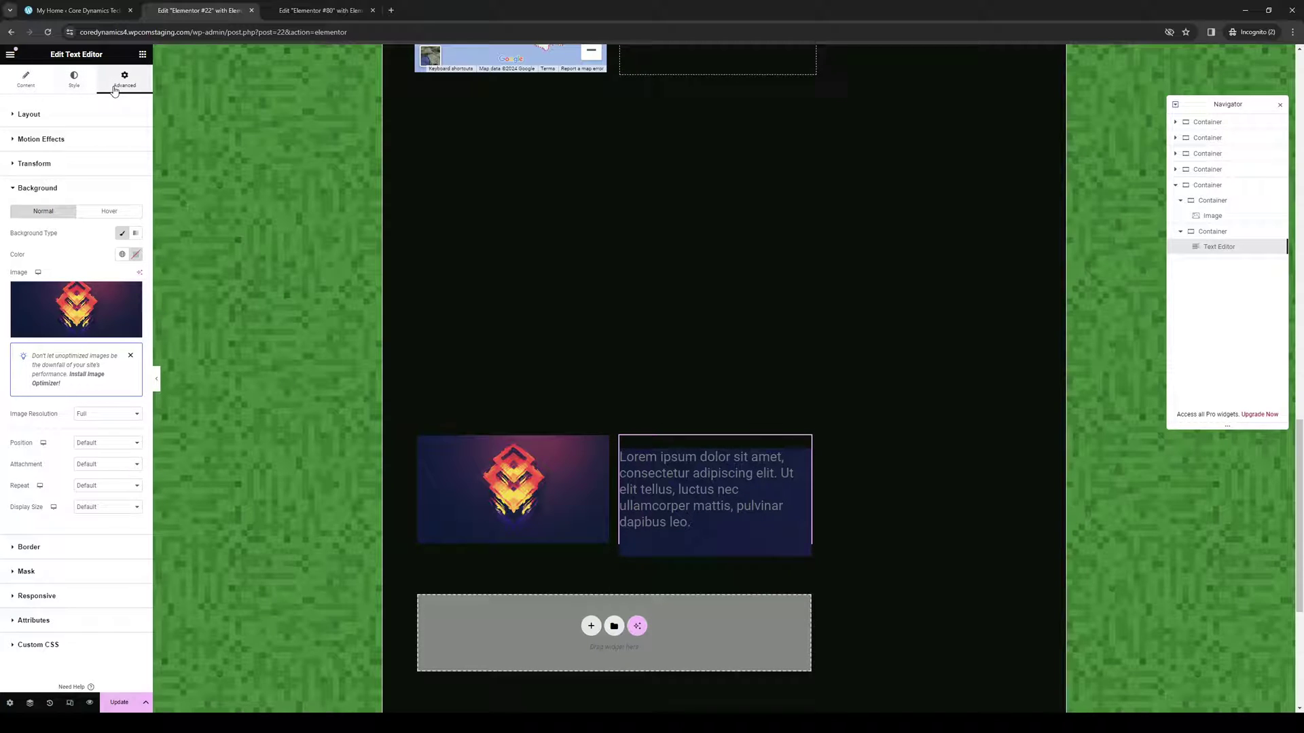
# - Set the text block's width to Custom at 100%
pyautogui.click(42, 117)
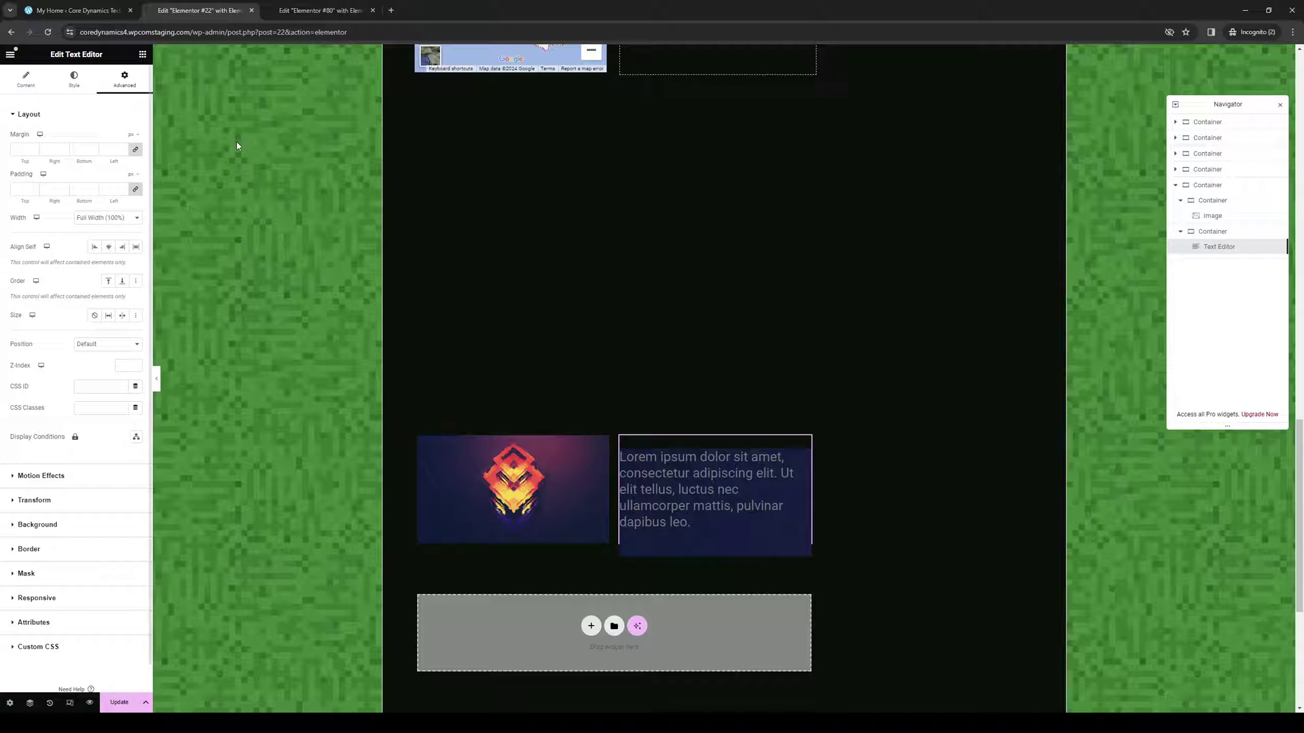
pyautogui.click(104, 217)
pyautogui.click(106, 231)
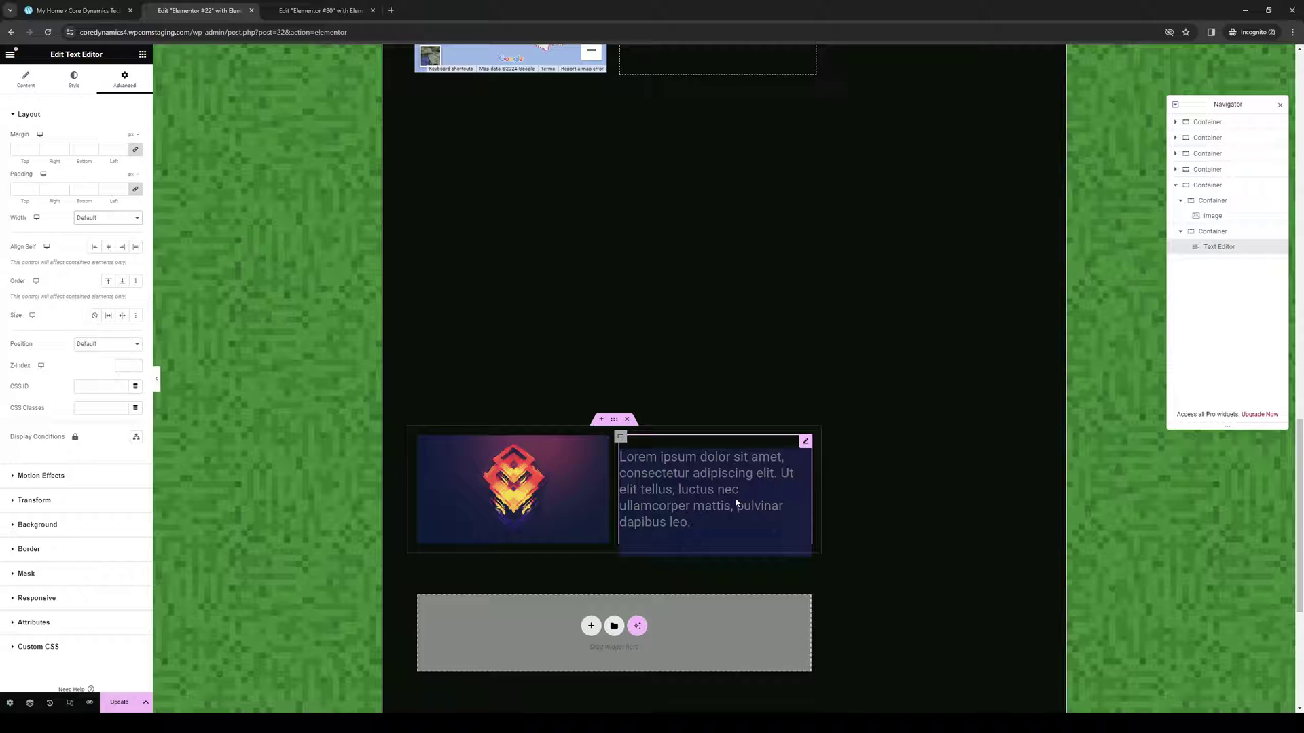
pyautogui.click(734, 524)
pyautogui.click(104, 217)
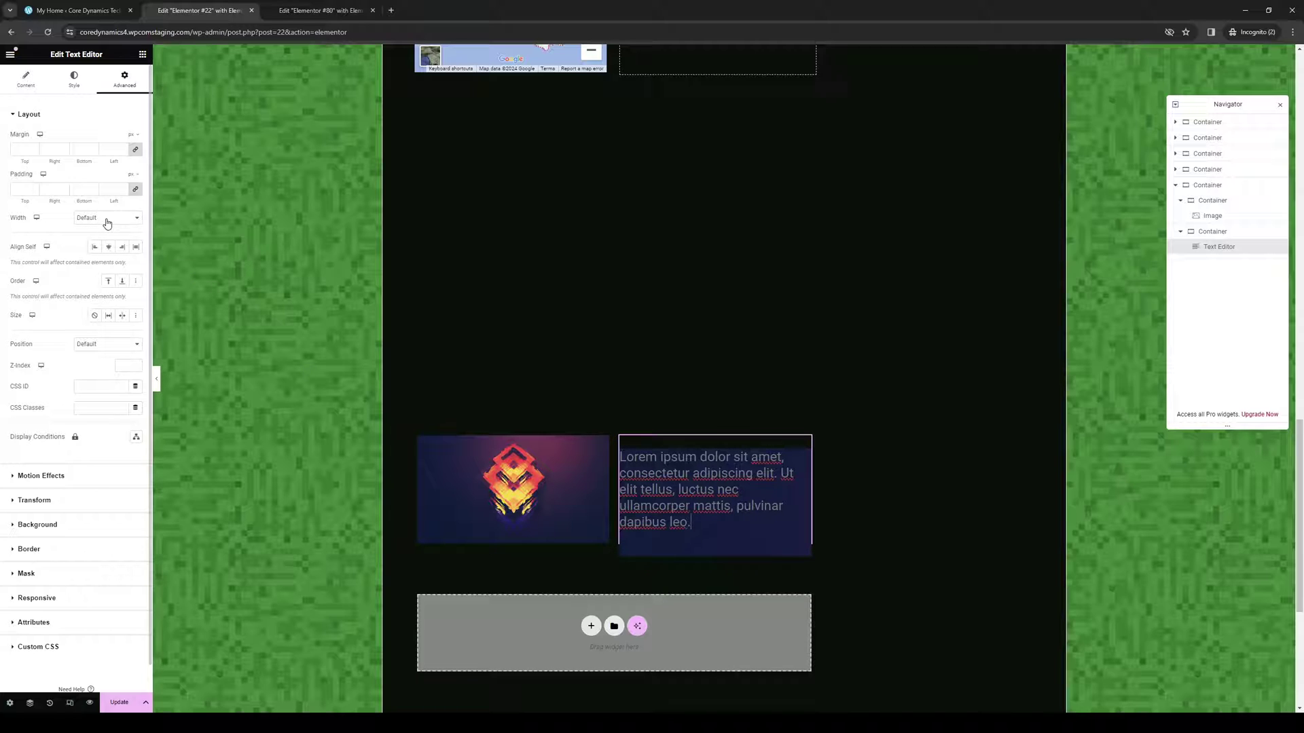
pyautogui.click(103, 251)
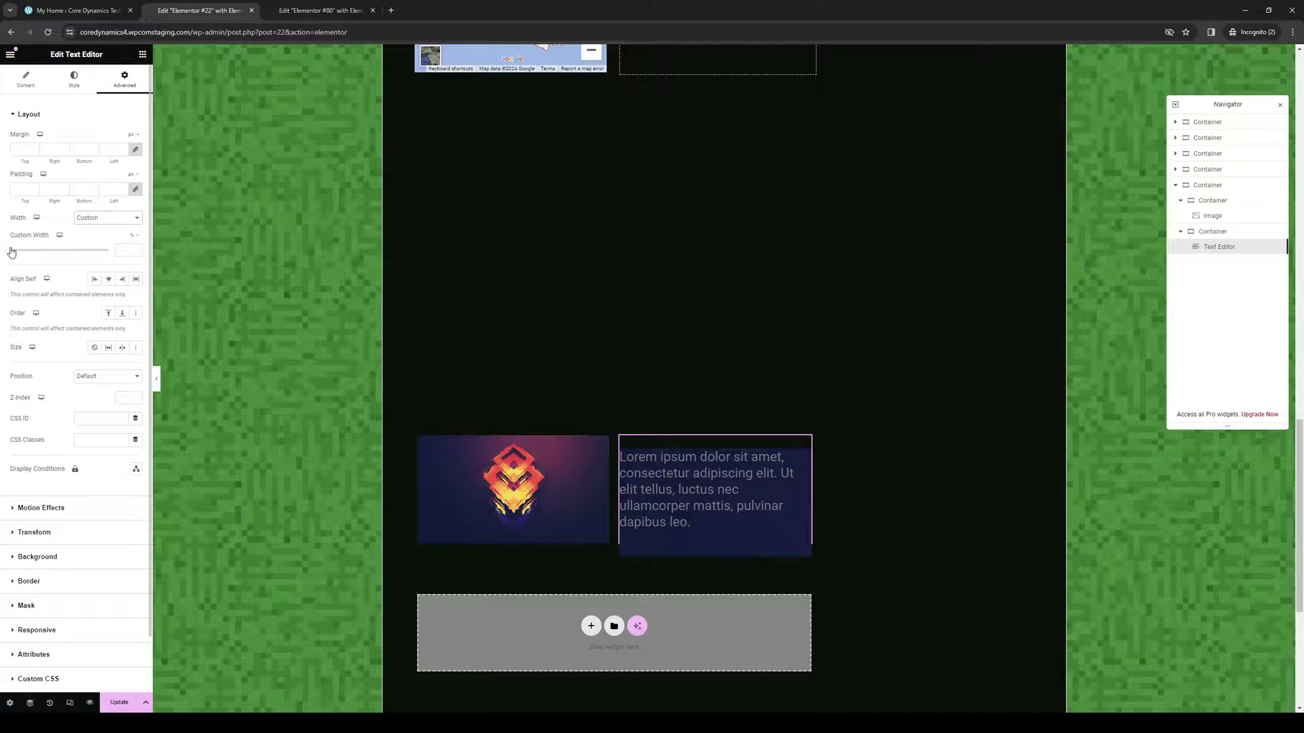
pyautogui.moveTo(104, 253)
pyautogui.mouseDown()
pyautogui.moveTo(122, 269)
pyautogui.moveTo(5, 262)
pyautogui.moveTo(121, 255)
pyautogui.mouseUp()
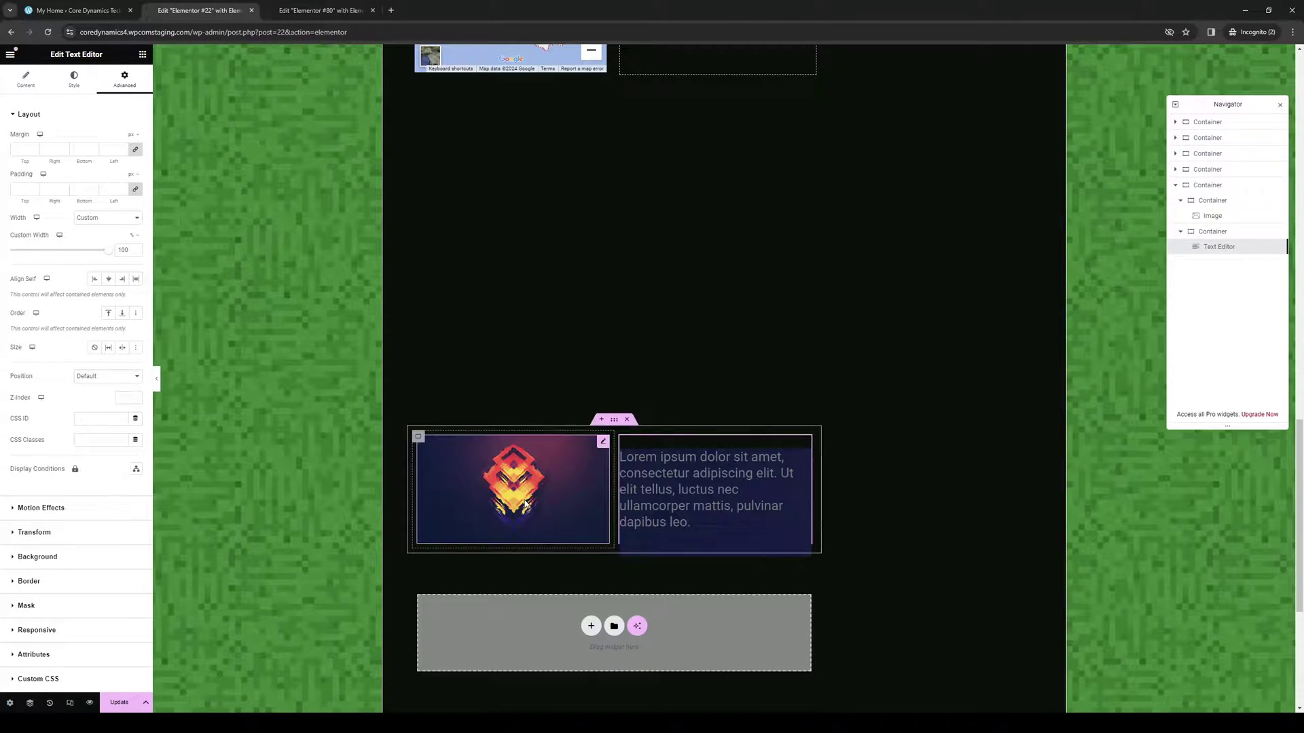
# - Make the left-column image Full Width (100%) and save the page with Update
pyautogui.click(462, 475)
pyautogui.click(115, 90)
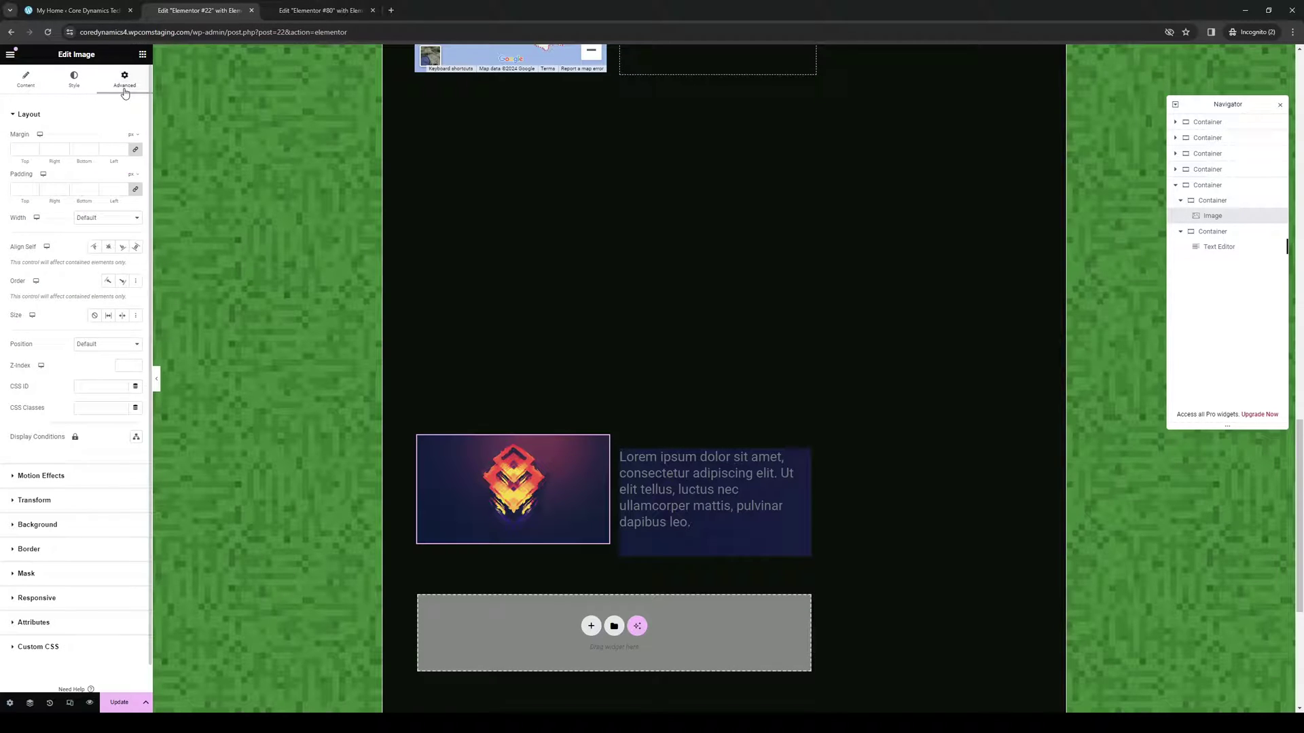
pyautogui.click(119, 218)
pyautogui.click(109, 236)
pyautogui.click(125, 709)
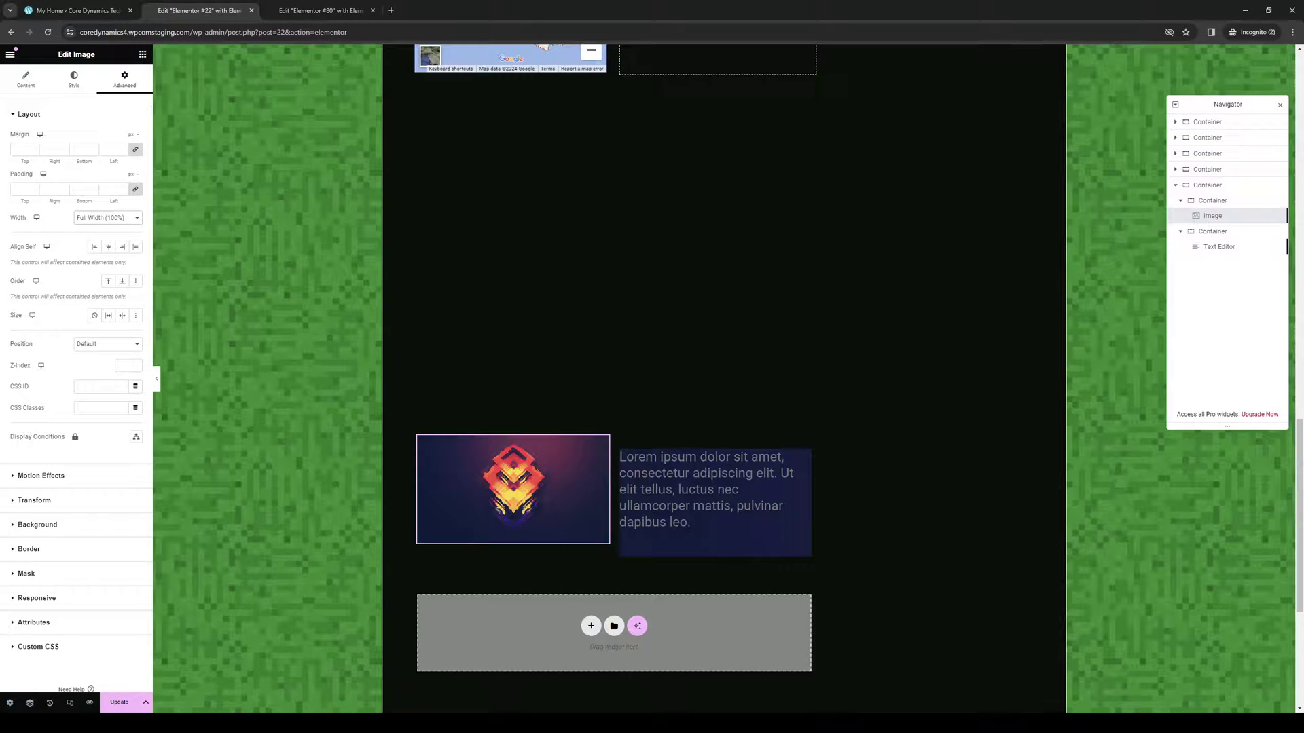